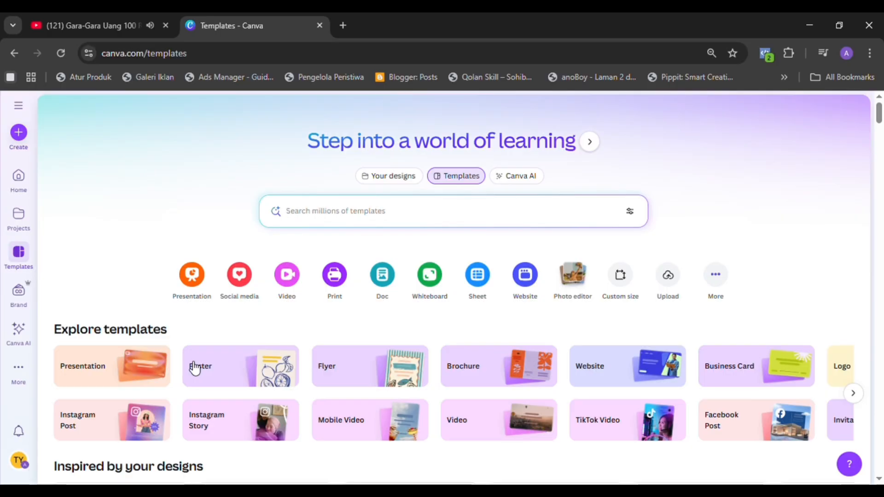
Open the Instagram Post templates and look through the suggested Maulid Nabi and other designs
{"action": "left_click", "coordinate": [70, 429]}
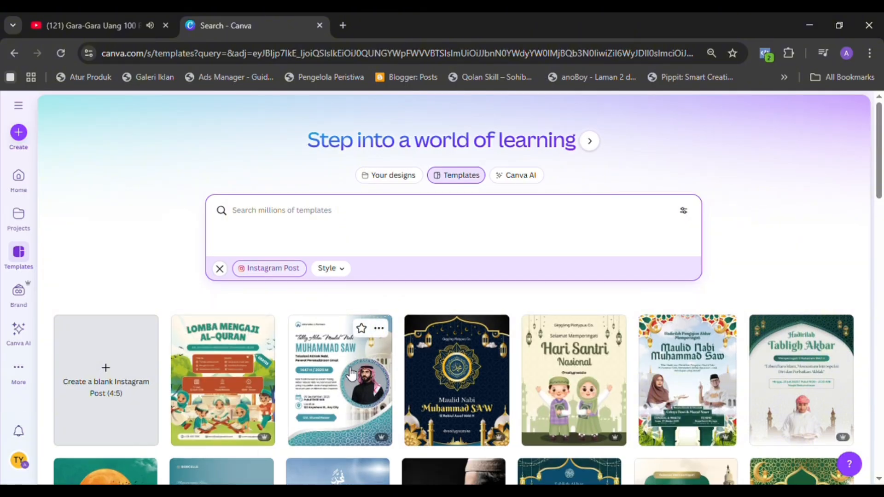
{"action": "scroll", "coordinate": [351, 374], "scroll_direction": "down", "scroll_amount": 2}
{"action": "scroll", "coordinate": [351, 374], "scroll_direction": "down", "scroll_amount": 4}
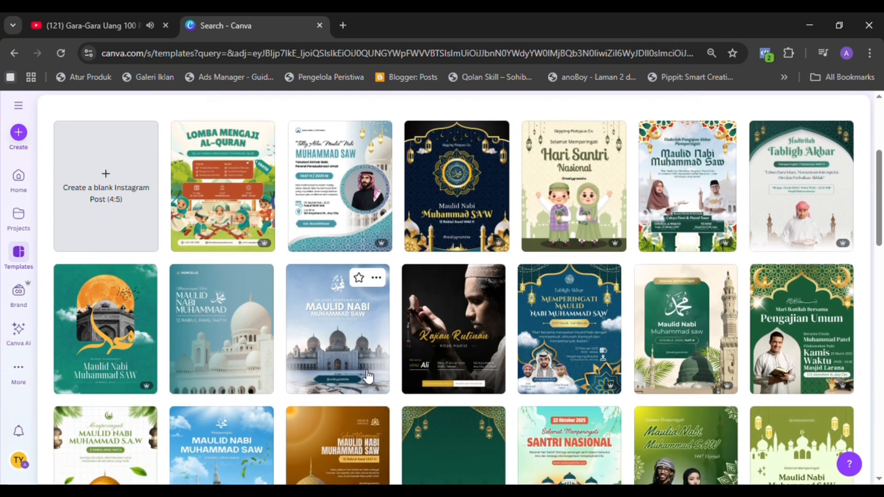
{"action": "scroll", "coordinate": [370, 376], "scroll_direction": "down", "scroll_amount": 4}
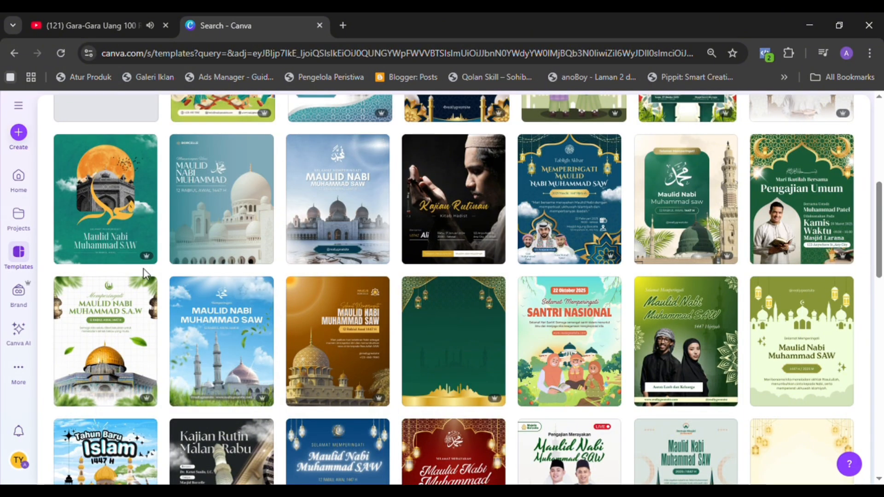
{"action": "mouse_move", "coordinate": [141, 263]}
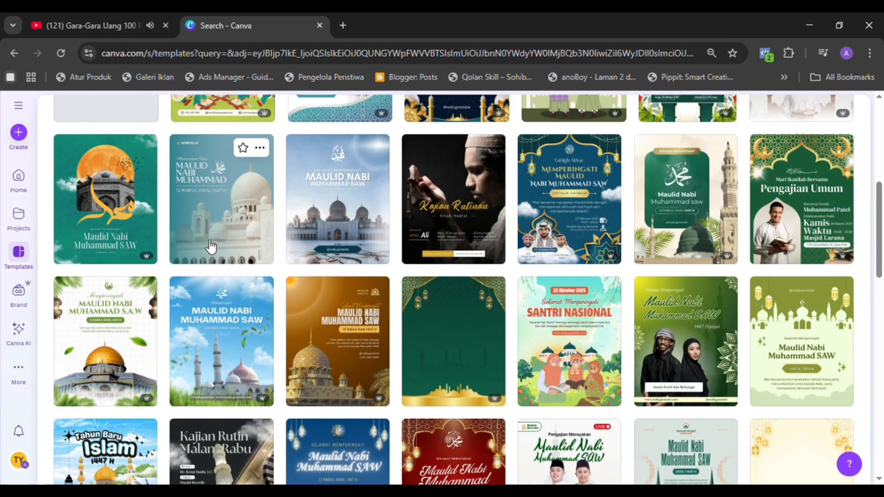
{"action": "scroll", "coordinate": [236, 328], "scroll_direction": "down", "scroll_amount": 4}
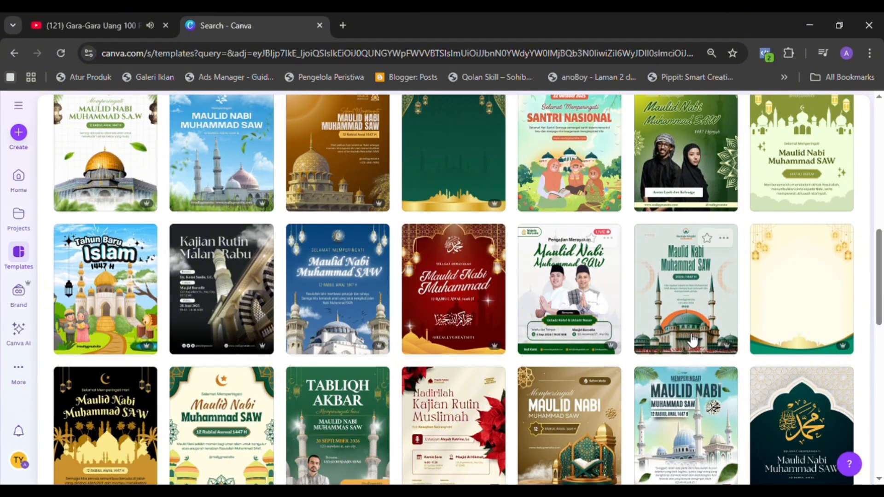
{"action": "scroll", "coordinate": [199, 363], "scroll_direction": "down", "scroll_amount": 3}
{"action": "scroll", "coordinate": [199, 368], "scroll_direction": "down", "scroll_amount": 3}
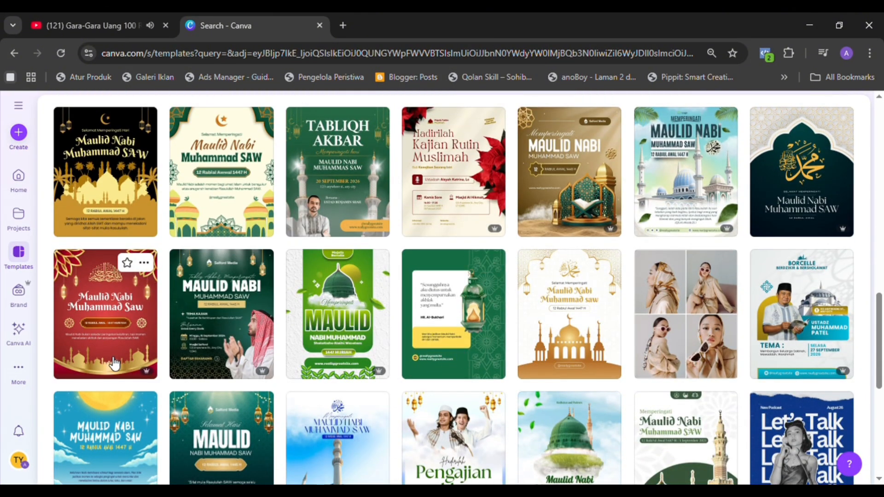
{"action": "scroll", "coordinate": [455, 381], "scroll_direction": "down", "scroll_amount": 4}
{"action": "scroll", "coordinate": [544, 388], "scroll_direction": "down", "scroll_amount": 1}
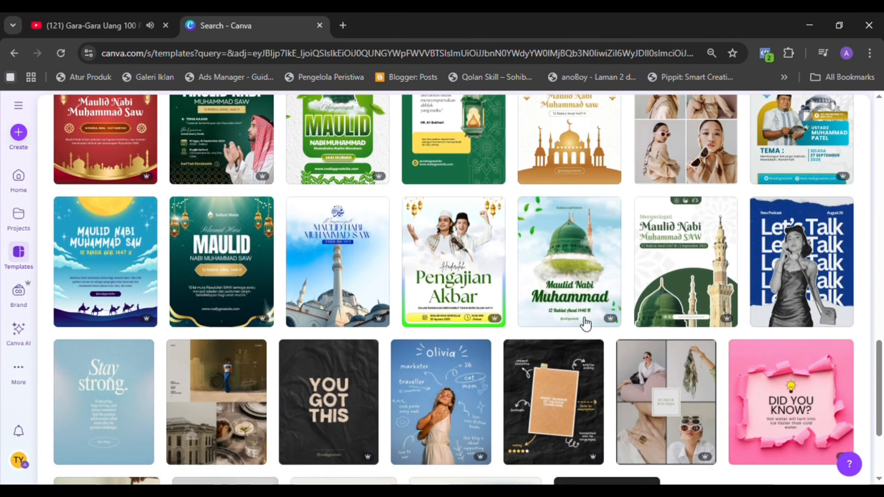
{"action": "scroll", "coordinate": [529, 327], "scroll_direction": "down", "scroll_amount": 3}
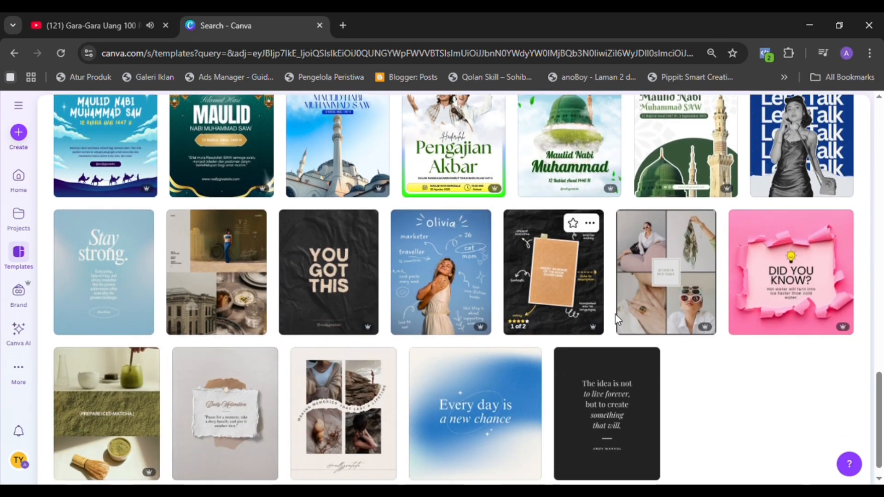
Start a design from the "Hijau Oranye Modern Maulid Nabi Muhammad SAW Kiriman Instagram" template
{"action": "scroll", "coordinate": [161, 409], "scroll_direction": "up", "scroll_amount": 7}
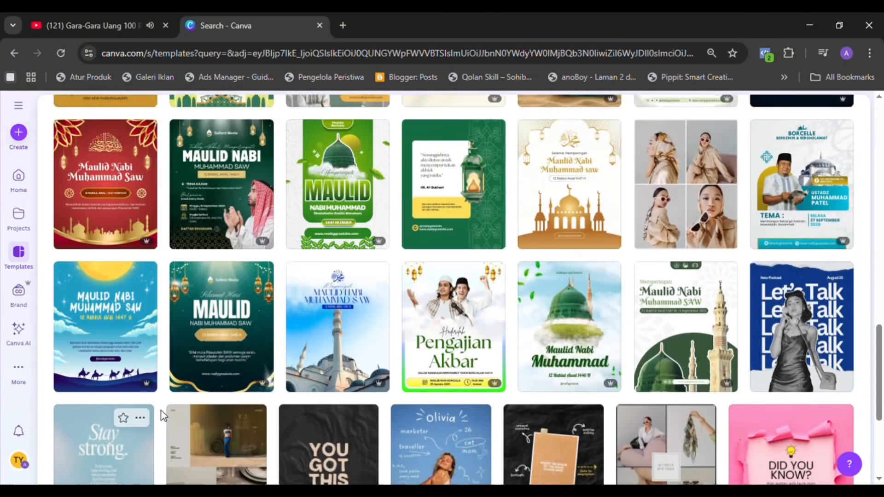
{"action": "scroll", "coordinate": [199, 376], "scroll_direction": "up", "scroll_amount": 5}
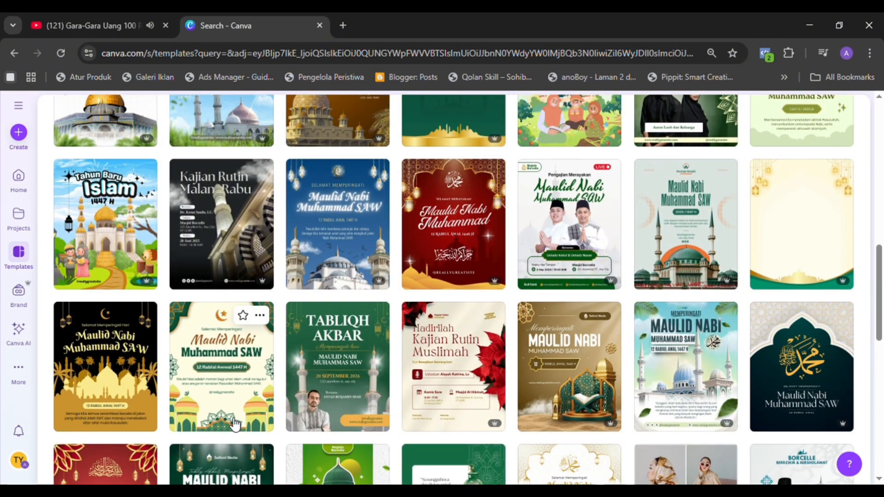
{"action": "left_click", "coordinate": [674, 223]}
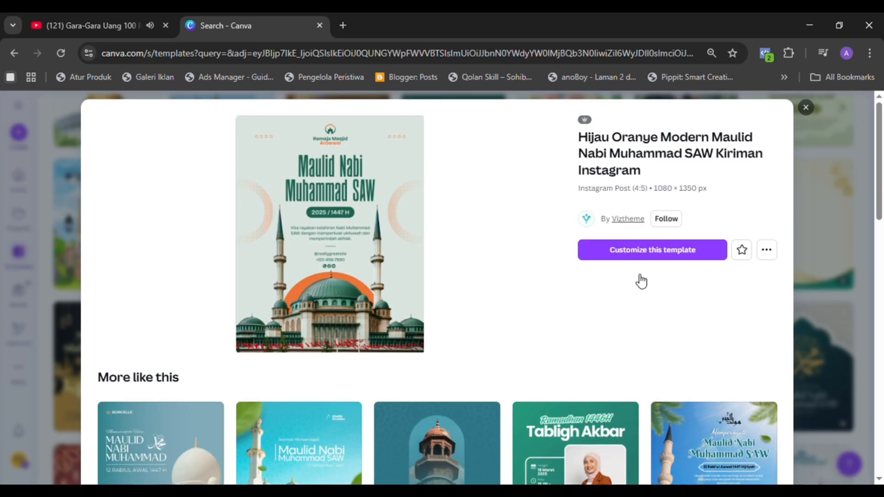
{"action": "left_click", "coordinate": [638, 257]}
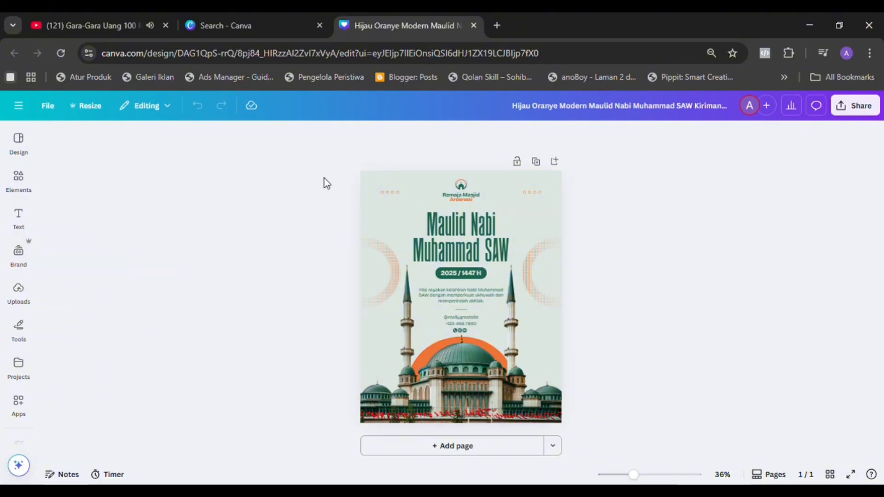
Apply the "Modern Biru Selamat Memperingati Maulid Nabi Instagram Post" template to the first page and add a blank second page
{"action": "left_click", "coordinate": [26, 148]}
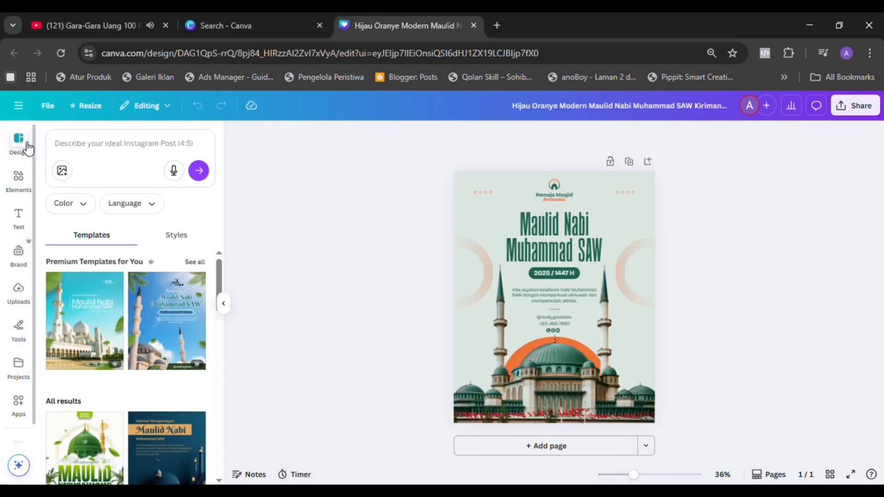
{"action": "left_click", "coordinate": [91, 322]}
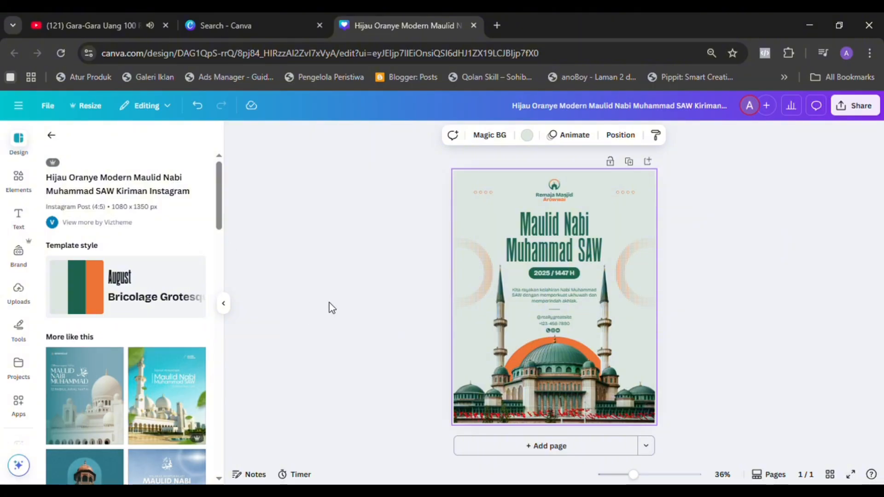
{"action": "scroll", "coordinate": [163, 357], "scroll_direction": "down", "scroll_amount": 4}
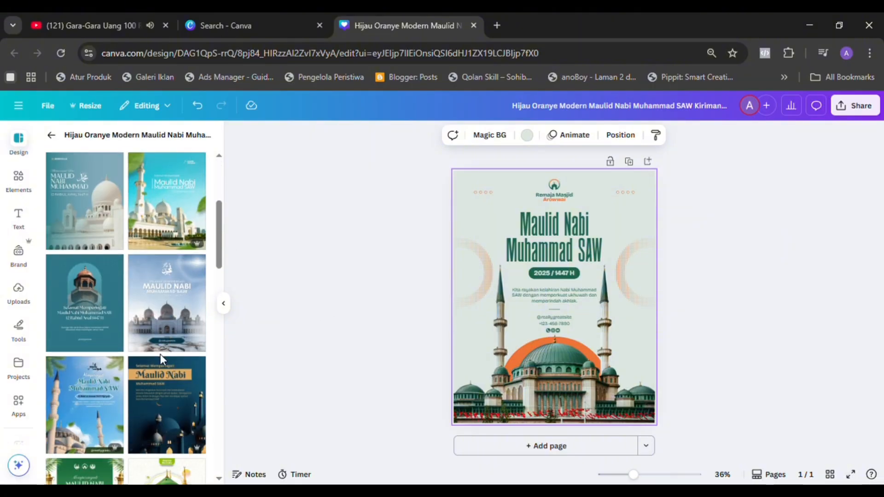
{"action": "left_click", "coordinate": [175, 205]}
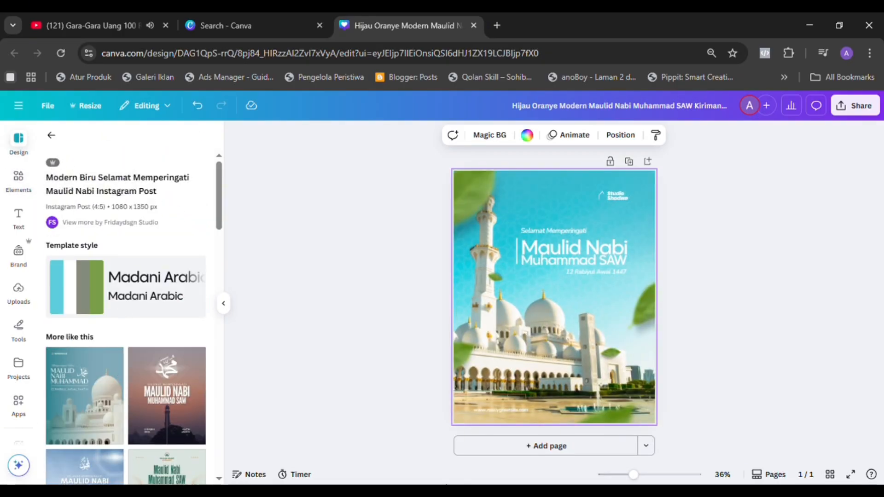
{"action": "left_click", "coordinate": [593, 456]}
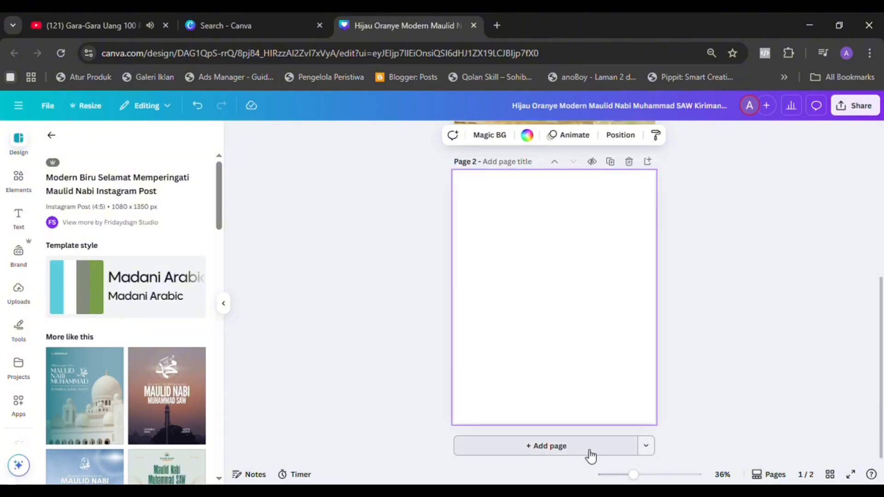
Search the elements for "masjid" and show all matching graphics
{"action": "left_click", "coordinate": [26, 188]}
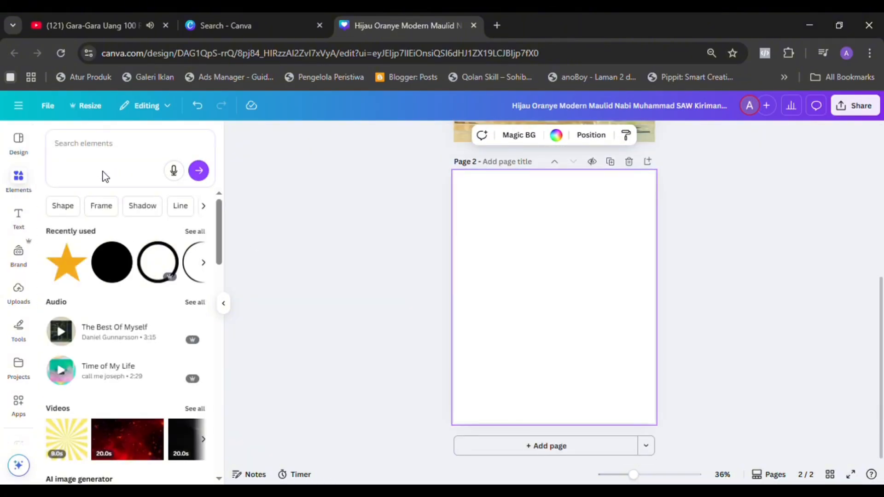
{"action": "left_click", "coordinate": [93, 148]}
{"action": "type", "text": "masjid"}
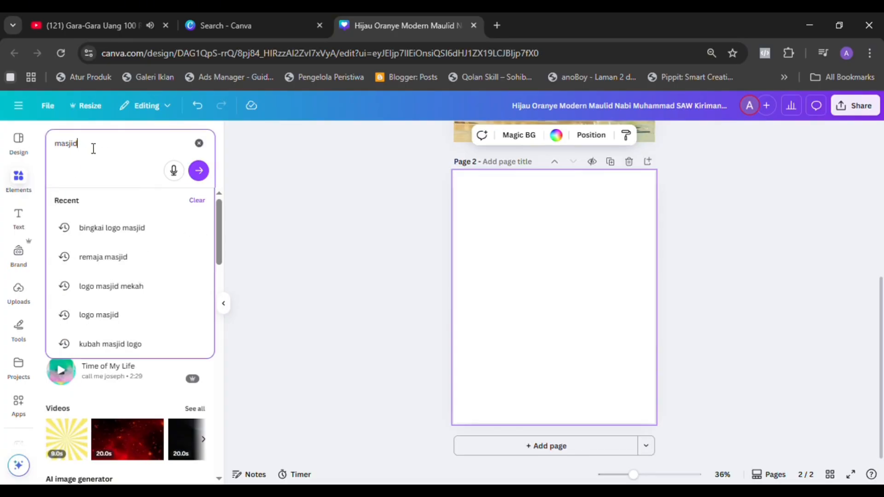
{"action": "key", "text": "Return"}
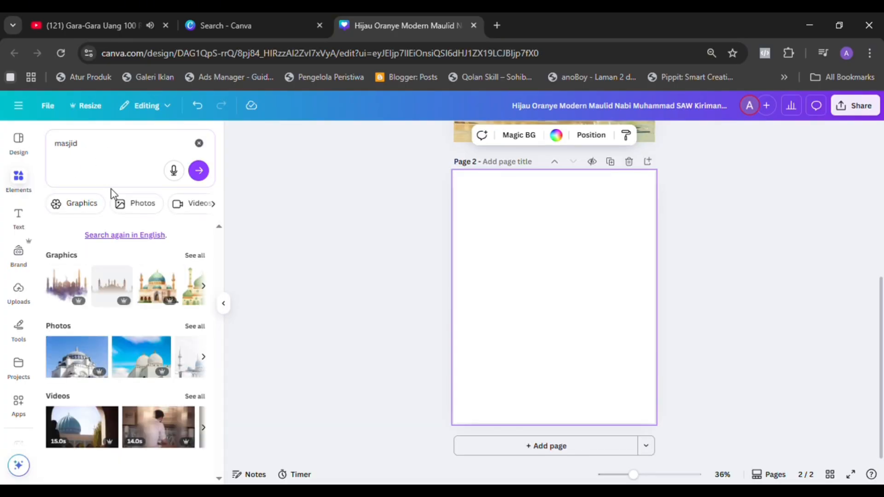
{"action": "left_click", "coordinate": [197, 258]}
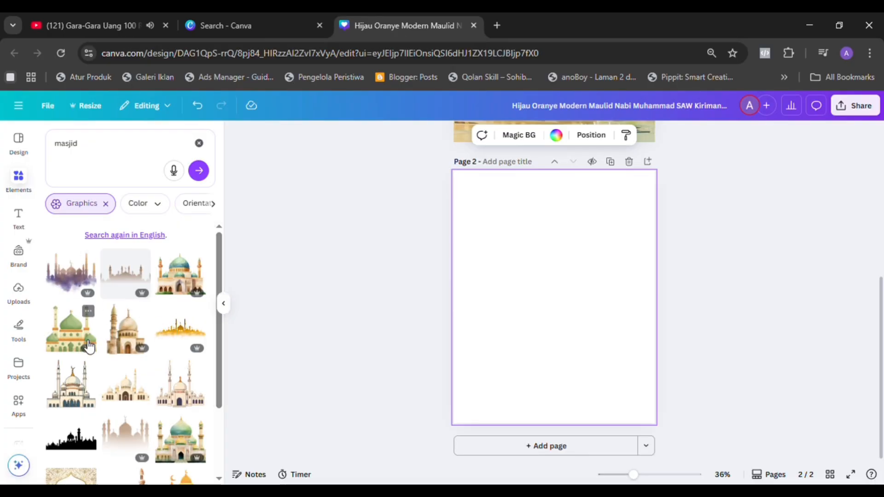
Browse the masjid graphics and add the watercolour mosque with a large green dome and tall minarets to page 2
{"action": "scroll", "coordinate": [97, 357], "scroll_direction": "down", "scroll_amount": 10}
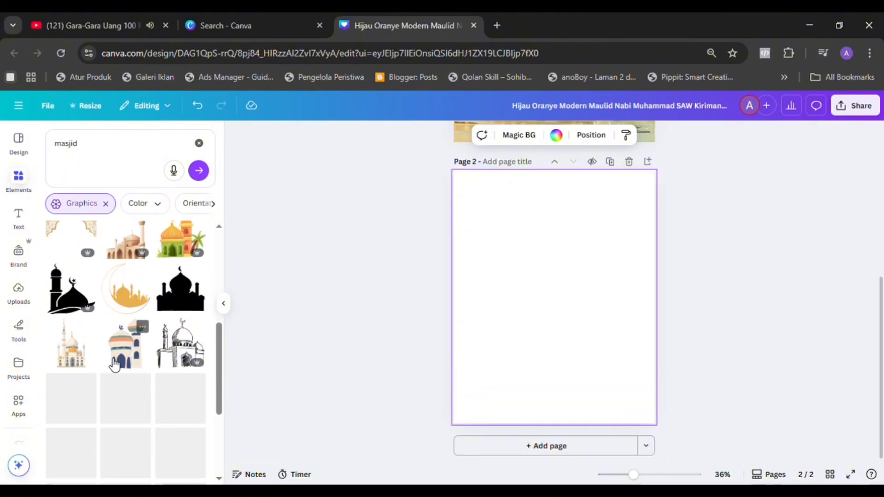
{"action": "scroll", "coordinate": [129, 377], "scroll_direction": "up", "scroll_amount": 10}
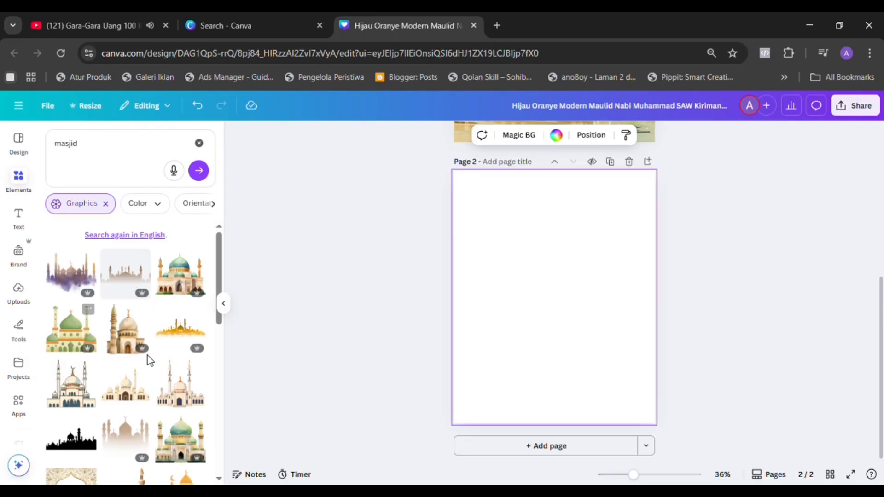
{"action": "scroll", "coordinate": [168, 369], "scroll_direction": "down", "scroll_amount": 3}
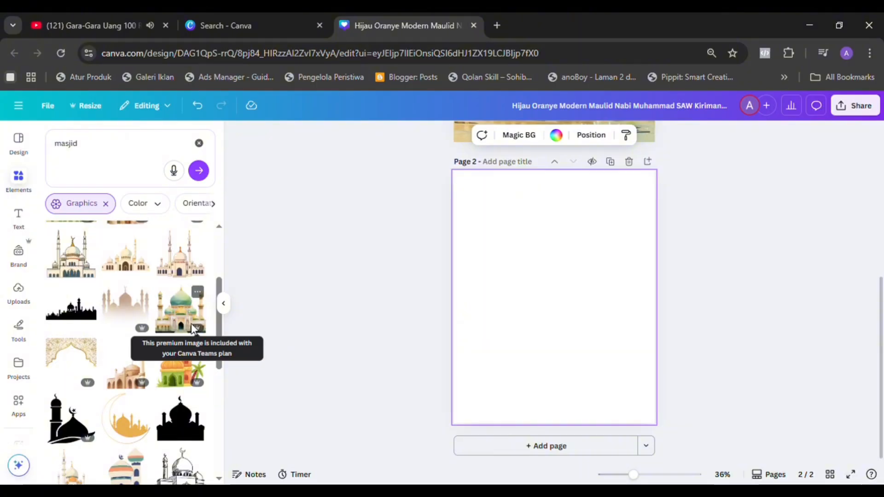
{"action": "scroll", "coordinate": [184, 334], "scroll_direction": "down", "scroll_amount": 4}
{"action": "scroll", "coordinate": [170, 328], "scroll_direction": "down", "scroll_amount": 4}
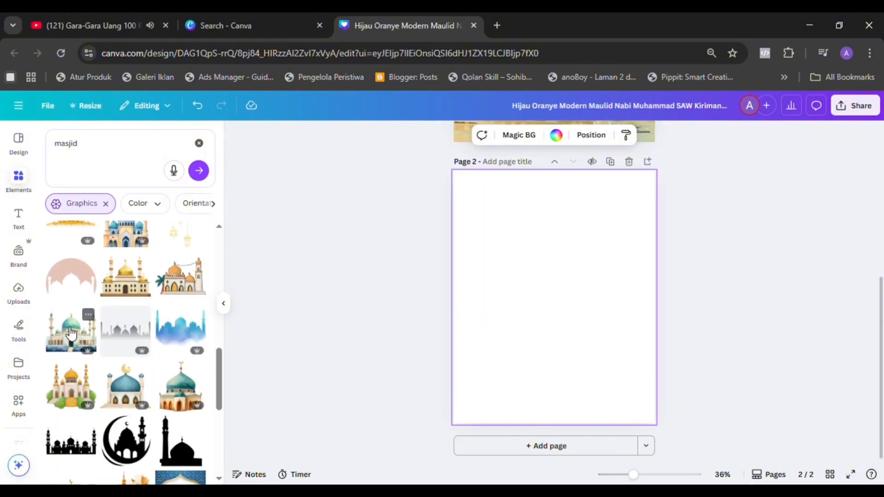
{"action": "scroll", "coordinate": [116, 374], "scroll_direction": "down", "scroll_amount": 1}
{"action": "scroll", "coordinate": [116, 373], "scroll_direction": "down", "scroll_amount": 1}
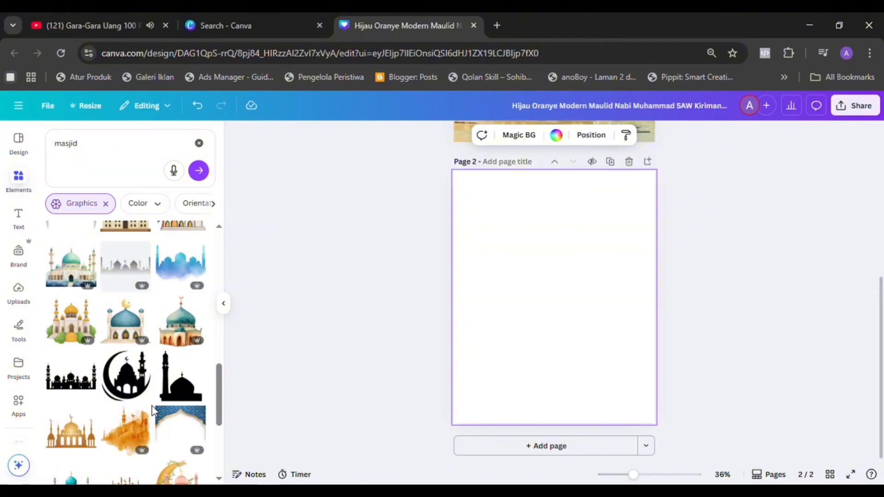
{"action": "left_click", "coordinate": [69, 271]}
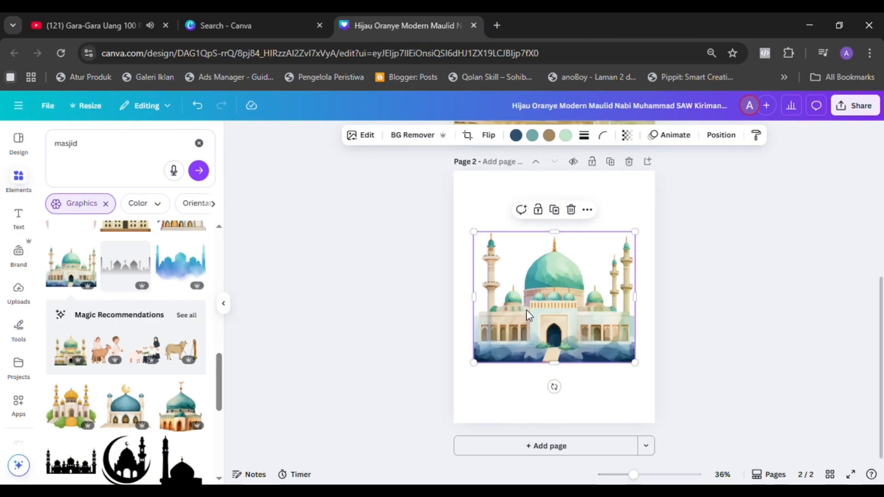
Enlarge the mosque graphic to the full page width and centre it along the bottom edge of page 2
{"action": "left_click_drag", "start_coordinate": [529, 314], "coordinate": [513, 382]}
{"action": "left_click_drag", "start_coordinate": [615, 293], "coordinate": [661, 255]}
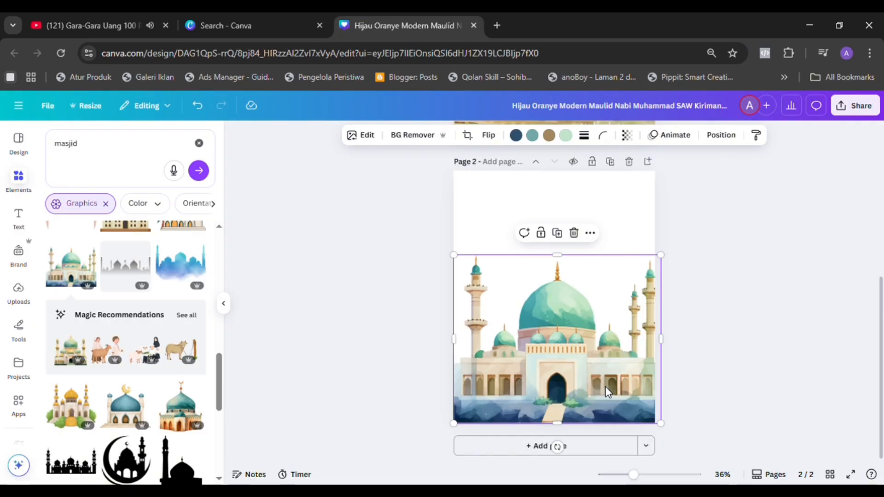
{"action": "left_click", "coordinate": [373, 307]}
{"action": "mouse_move", "coordinate": [551, 339]}
{"action": "left_mouse_down"}
{"action": "mouse_move", "coordinate": [554, 301]}
{"action": "mouse_move", "coordinate": [555, 346]}
{"action": "mouse_move", "coordinate": [547, 340]}
{"action": "left_mouse_up"}
{"action": "left_click", "coordinate": [368, 296]}
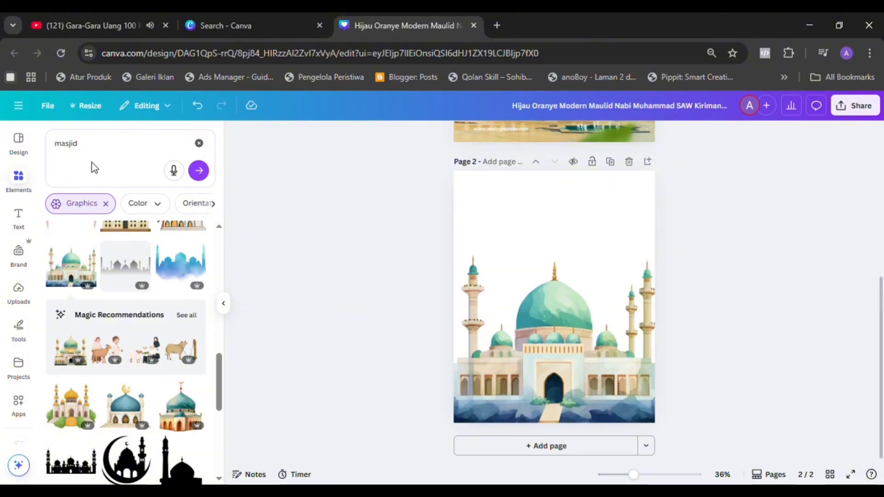
Search the elements for "masjid" again and show only the matching photos
{"action": "left_click", "coordinate": [18, 177]}
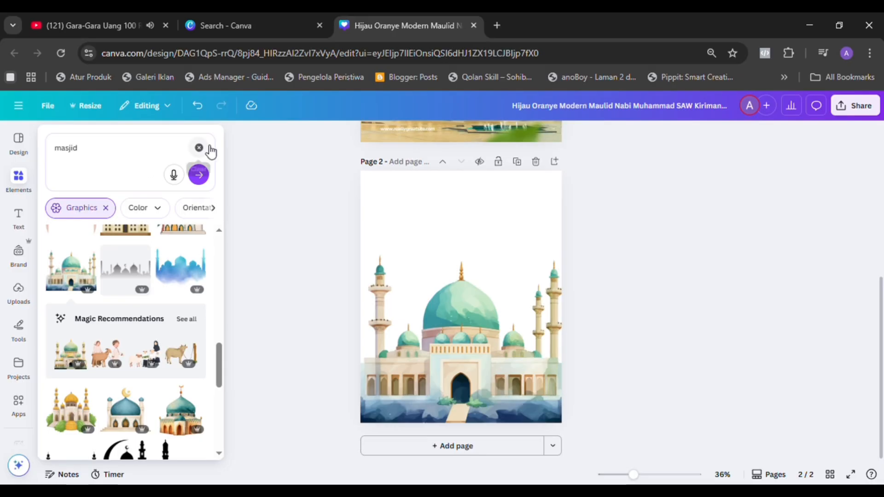
{"action": "left_click", "coordinate": [198, 147]}
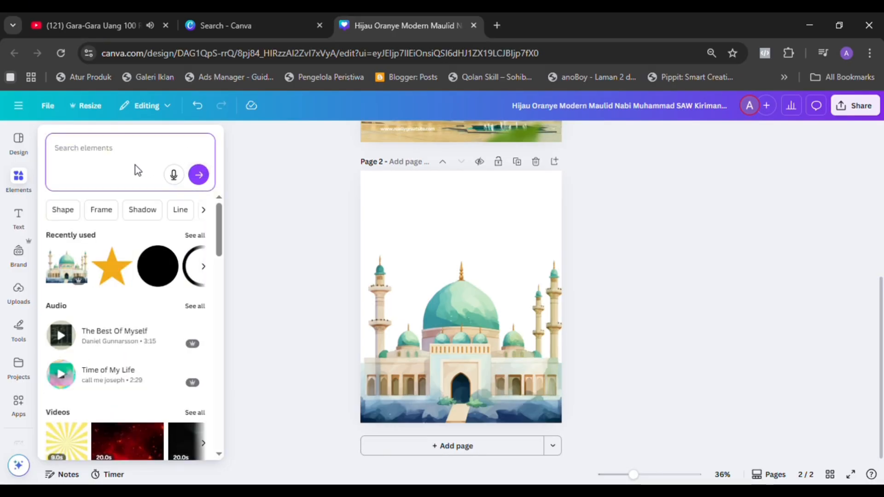
{"action": "type", "text": "masjid"}
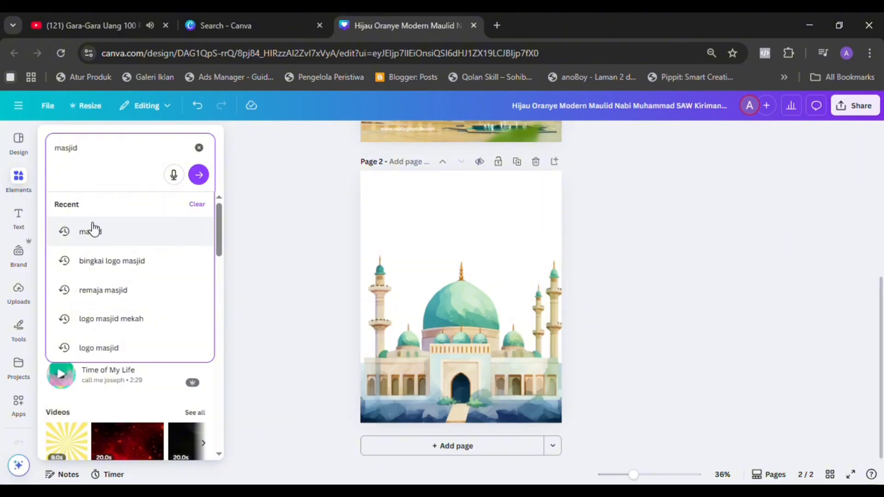
{"action": "left_click", "coordinate": [93, 230]}
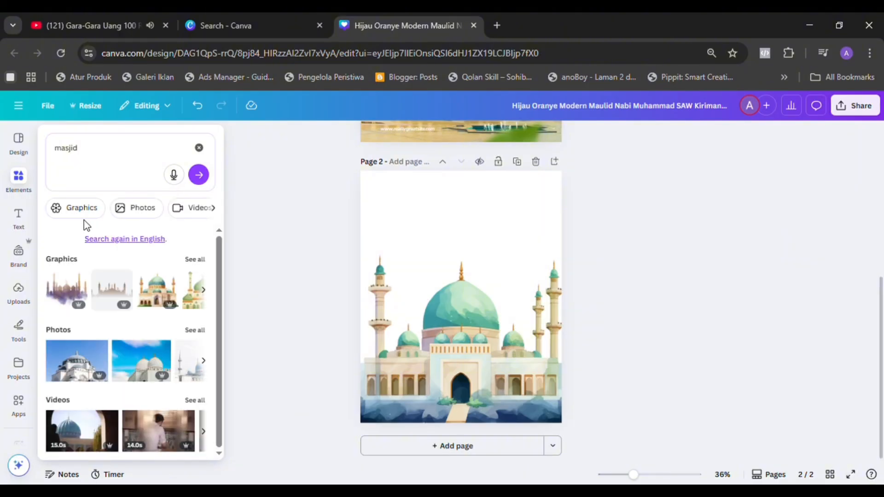
{"action": "left_click", "coordinate": [131, 210]}
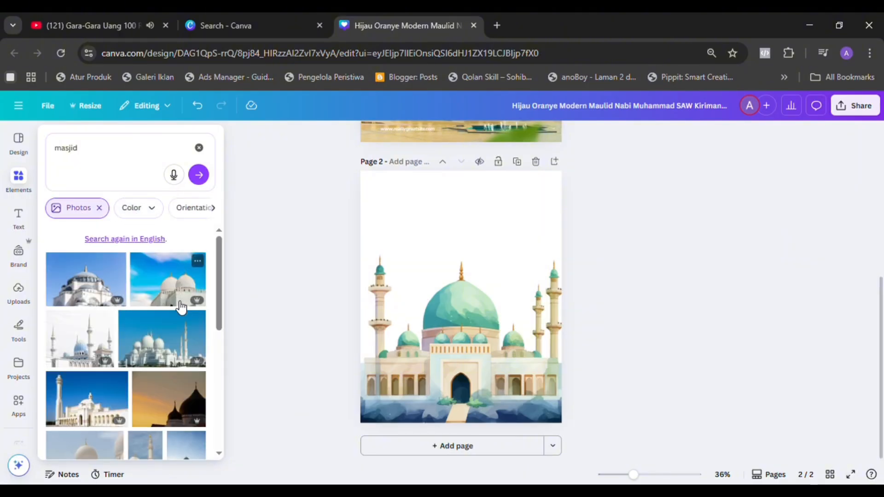
Browse the masjid photos and add the white mosque with large round domes under a cloudy blue sky to page 2
{"action": "scroll", "coordinate": [163, 330], "scroll_direction": "down", "scroll_amount": 2}
{"action": "scroll", "coordinate": [165, 329], "scroll_direction": "down", "scroll_amount": 2}
{"action": "scroll", "coordinate": [165, 329], "scroll_direction": "down", "scroll_amount": 2}
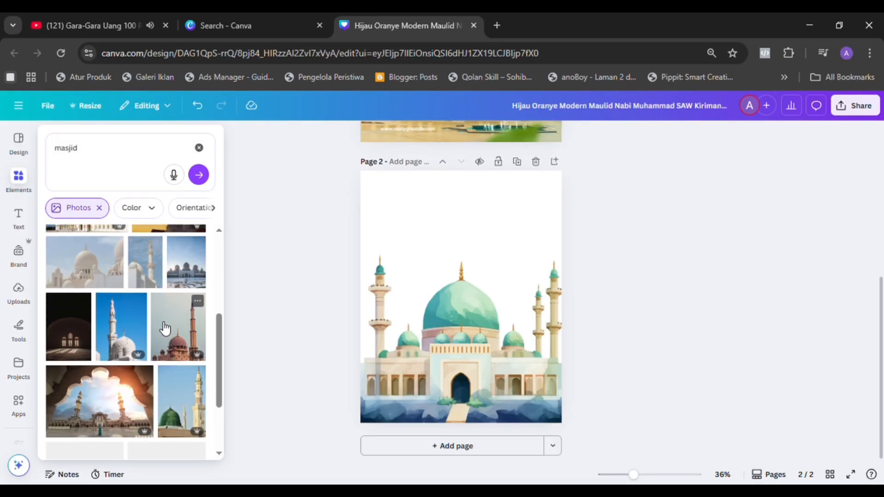
{"action": "scroll", "coordinate": [167, 327], "scroll_direction": "down", "scroll_amount": 3}
{"action": "scroll", "coordinate": [168, 325], "scroll_direction": "down", "scroll_amount": 2}
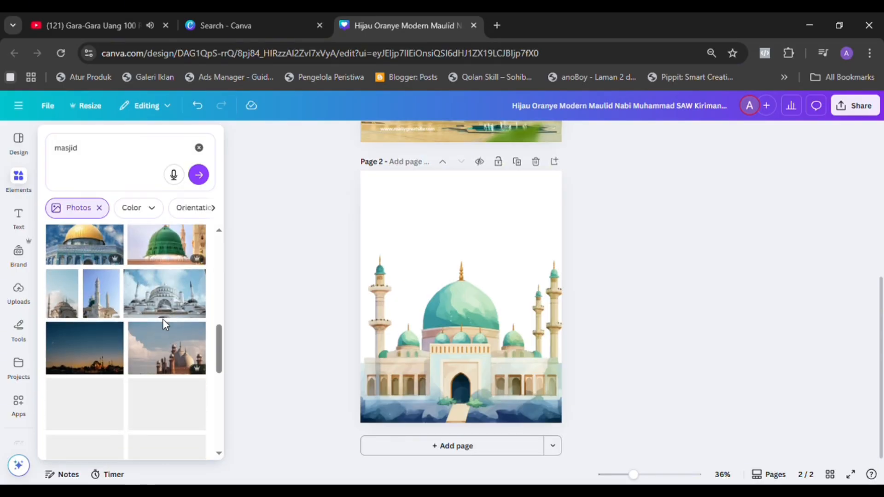
{"action": "scroll", "coordinate": [168, 325], "scroll_direction": "down", "scroll_amount": 3}
{"action": "scroll", "coordinate": [166, 324], "scroll_direction": "down", "scroll_amount": 1}
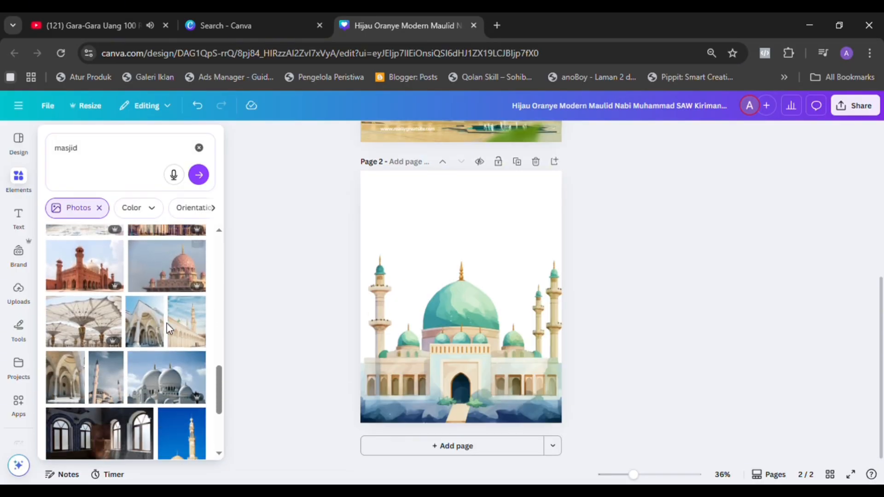
{"action": "left_click", "coordinate": [301, 308]}
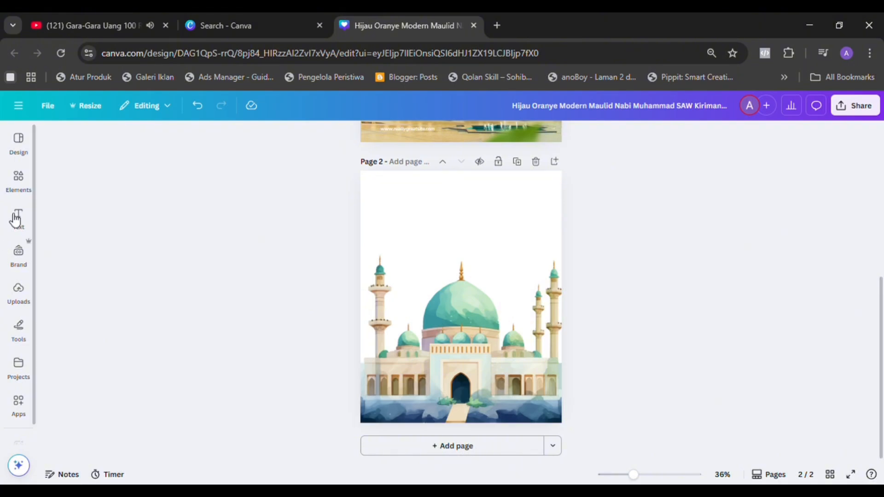
{"action": "left_click", "coordinate": [19, 180]}
{"action": "scroll", "coordinate": [144, 308], "scroll_direction": "down", "scroll_amount": 1}
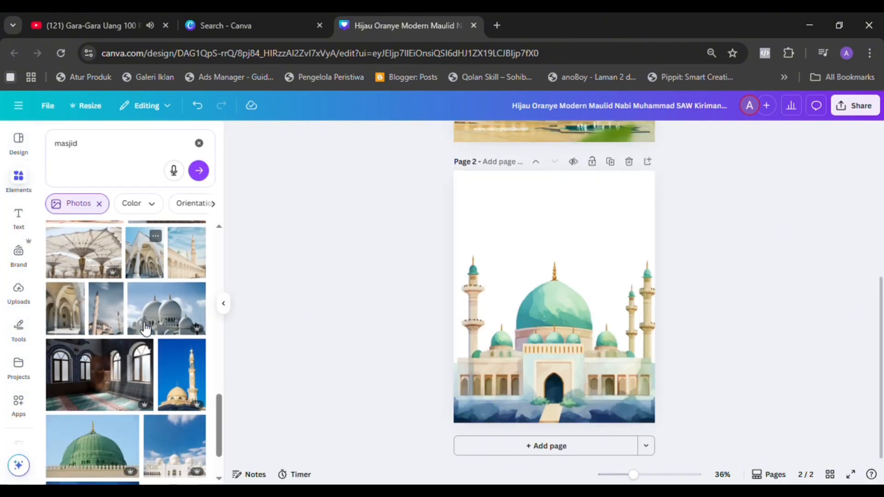
{"action": "left_click", "coordinate": [163, 310]}
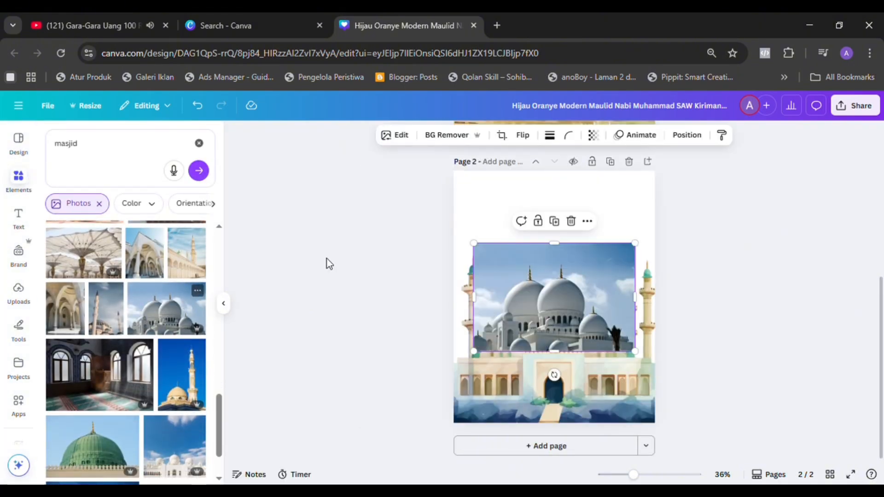
Delete the watercolour mosque graphic from page 2 and remove the background of the white mosque photo
{"action": "left_click", "coordinate": [597, 387]}
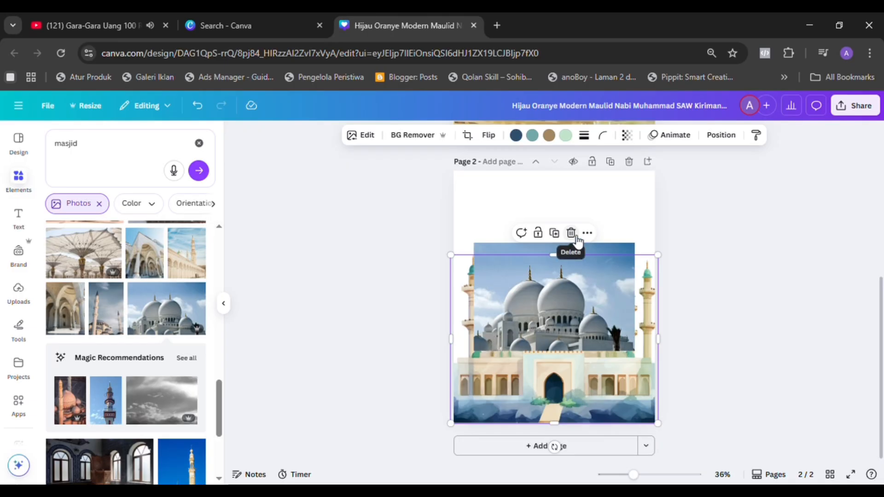
{"action": "left_click", "coordinate": [571, 232]}
{"action": "left_click", "coordinate": [556, 312]}
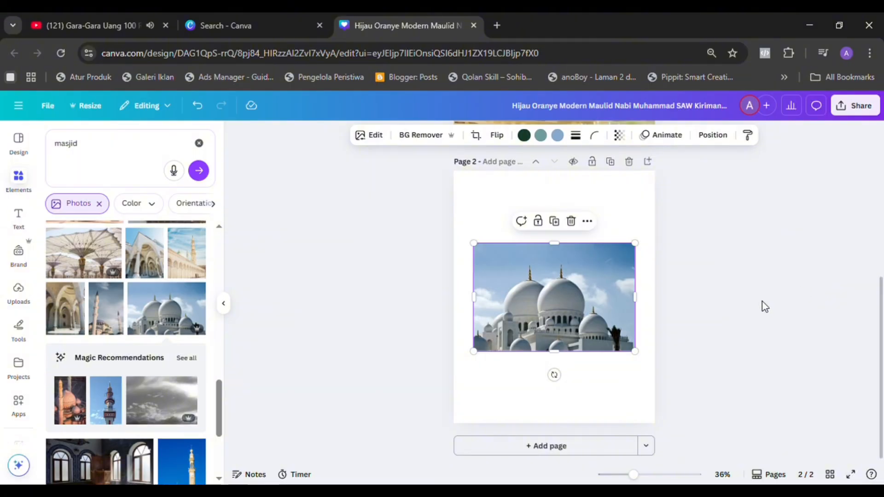
{"action": "left_click", "coordinate": [422, 147]}
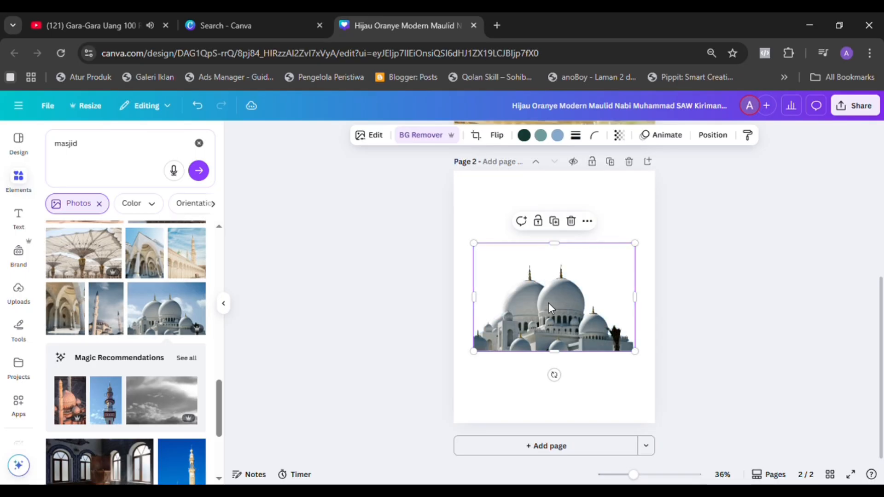
Enlarge the mosque cutout to the full page width and place it around the vertical middle of page 2
{"action": "left_click_drag", "start_coordinate": [479, 358], "coordinate": [471, 380]}
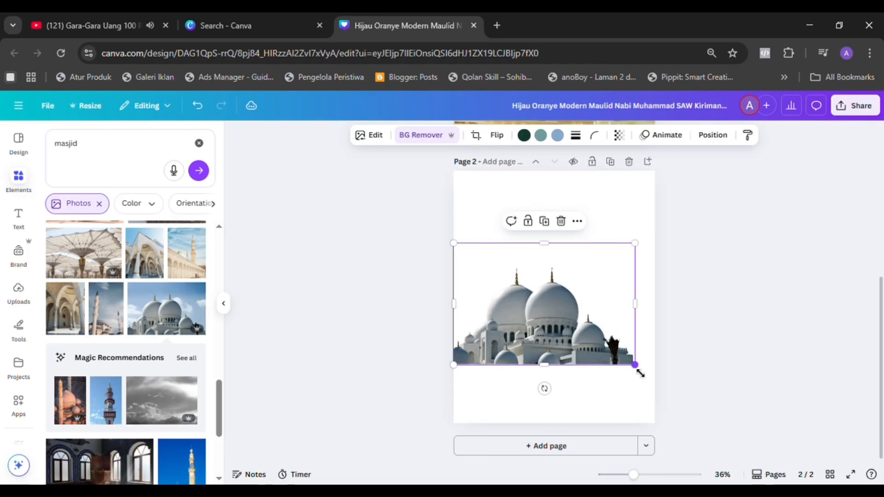
{"action": "left_click_drag", "start_coordinate": [634, 365], "coordinate": [658, 379]}
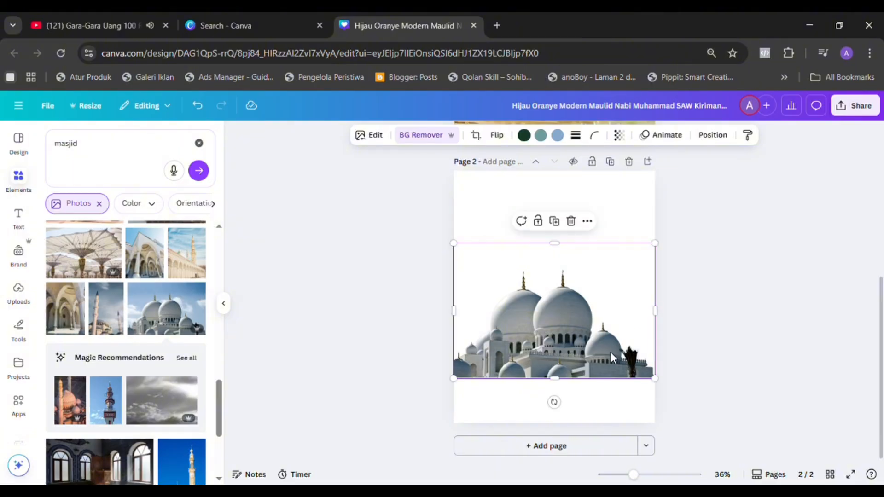
{"action": "left_click_drag", "start_coordinate": [610, 352], "coordinate": [600, 388]}
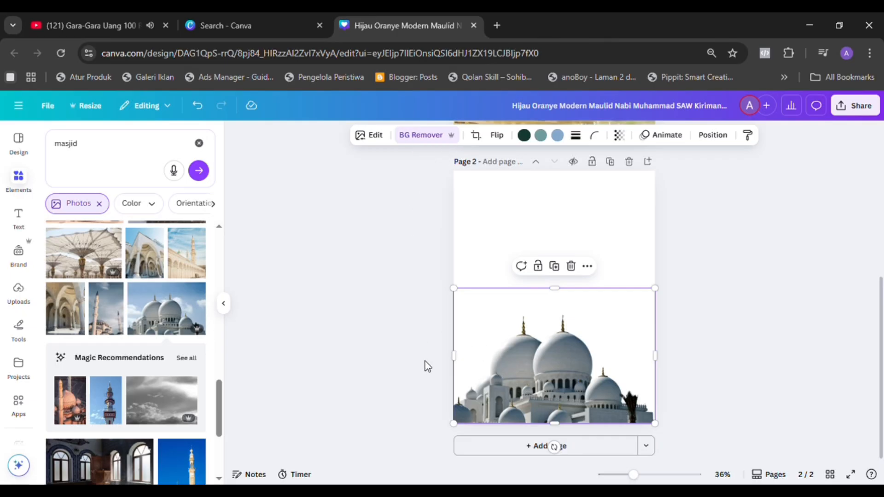
{"action": "left_click_drag", "start_coordinate": [553, 365], "coordinate": [560, 319]}
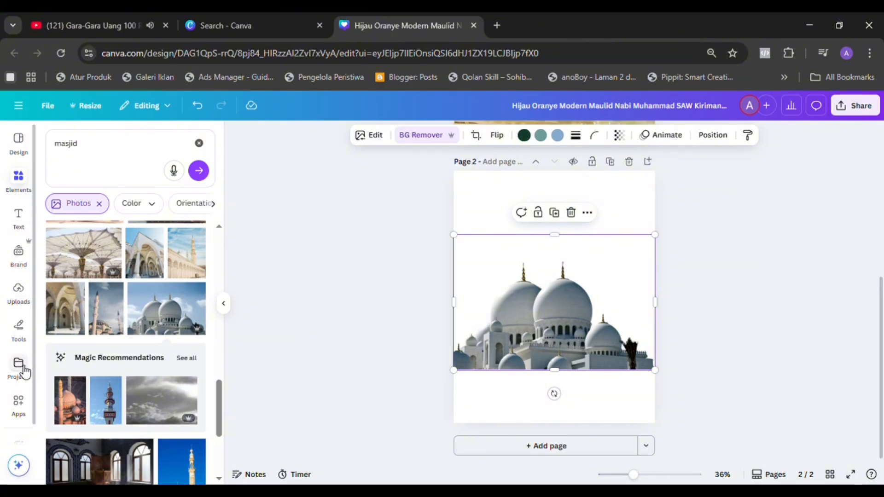
Look at the Magic Media image generator among the Canva apps and return to the app list
{"action": "left_click", "coordinate": [19, 405]}
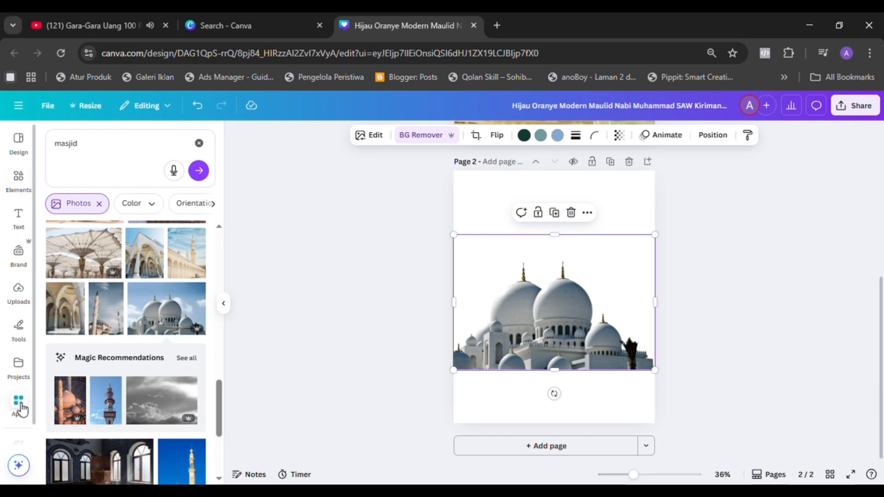
{"action": "scroll", "coordinate": [154, 276], "scroll_direction": "down", "scroll_amount": 3}
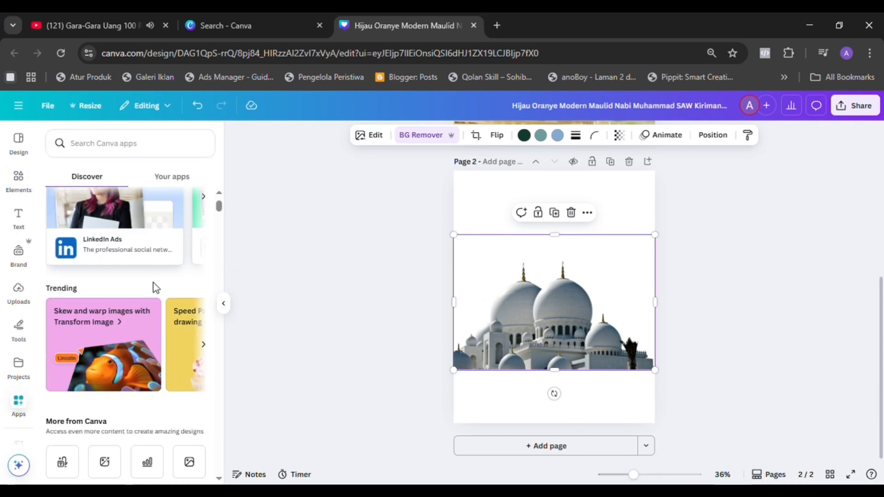
{"action": "scroll", "coordinate": [184, 285], "scroll_direction": "down", "scroll_amount": 4}
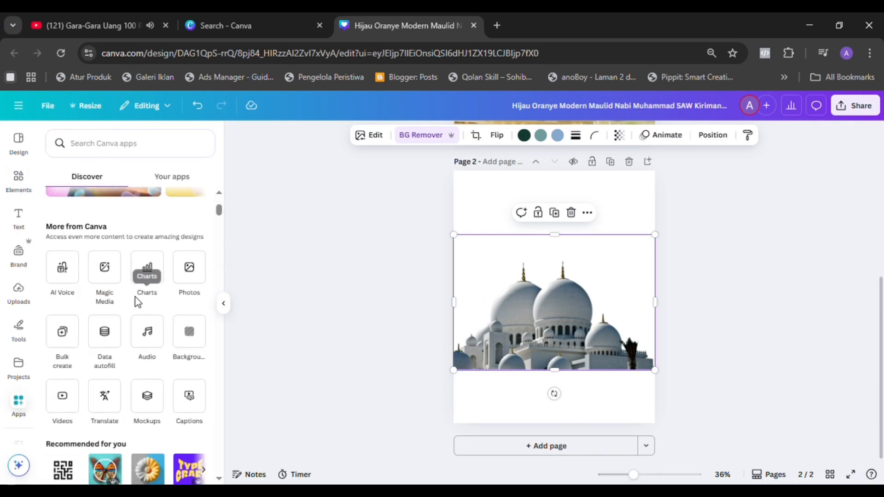
{"action": "left_click", "coordinate": [108, 275]}
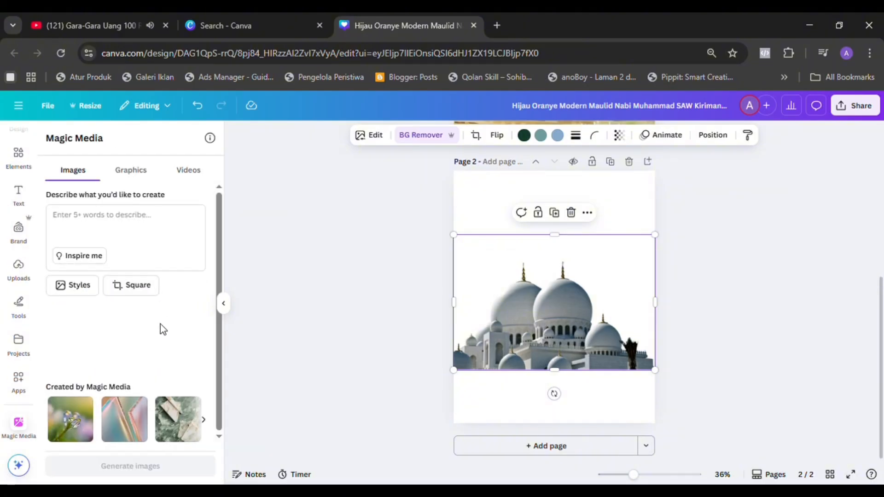
{"action": "left_click", "coordinate": [19, 387]}
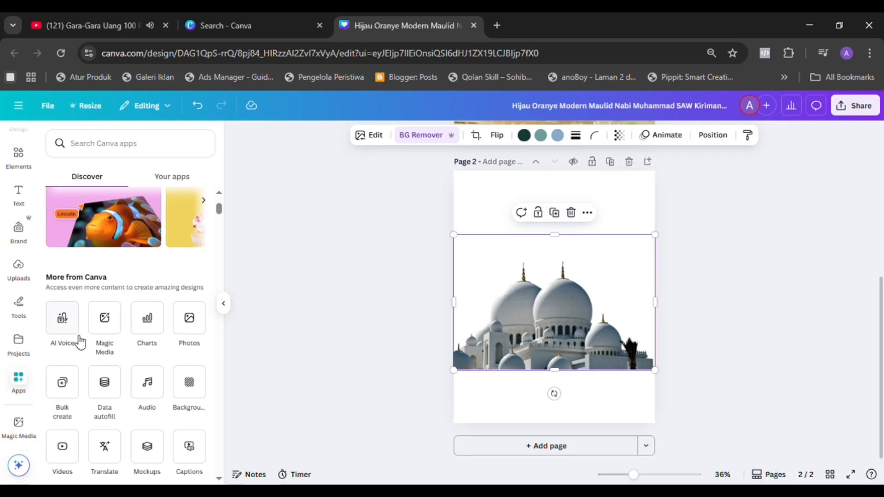
Browse the recommended and AI generation apps down to the start of the audio and voiceover section
{"action": "scroll", "coordinate": [79, 342], "scroll_direction": "down", "scroll_amount": 5}
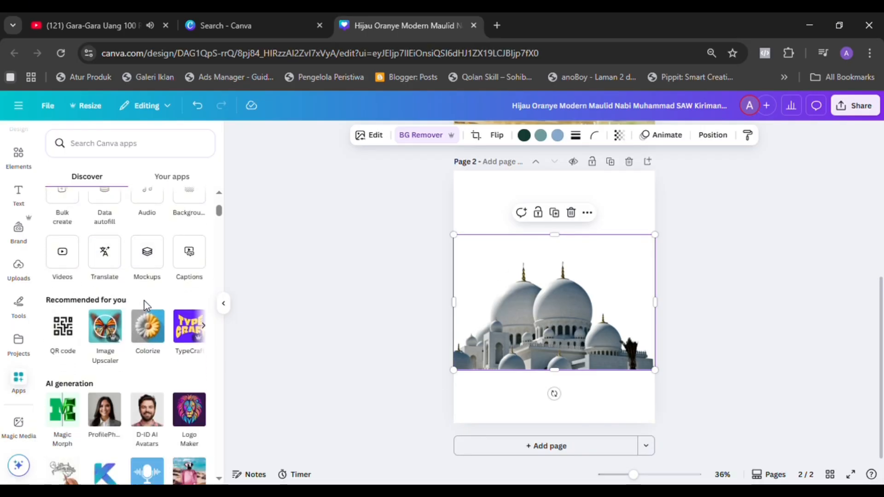
{"action": "scroll", "coordinate": [145, 302], "scroll_direction": "down", "scroll_amount": 5}
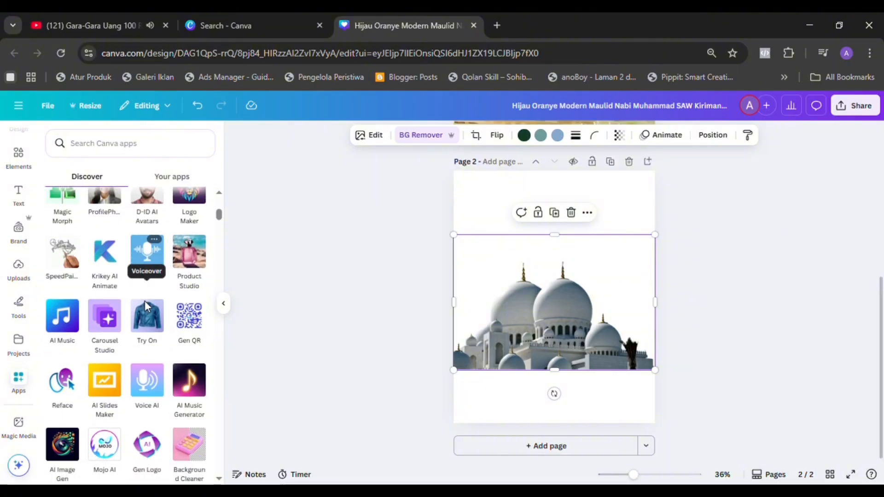
{"action": "scroll", "coordinate": [145, 302], "scroll_direction": "down", "scroll_amount": 3}
{"action": "scroll", "coordinate": [149, 301], "scroll_direction": "down", "scroll_amount": 1}
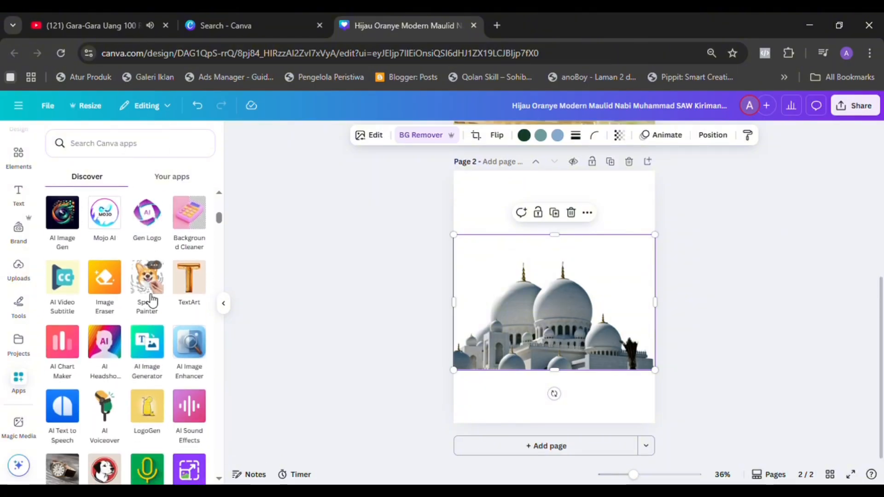
{"action": "scroll", "coordinate": [152, 300], "scroll_direction": "down", "scroll_amount": 2}
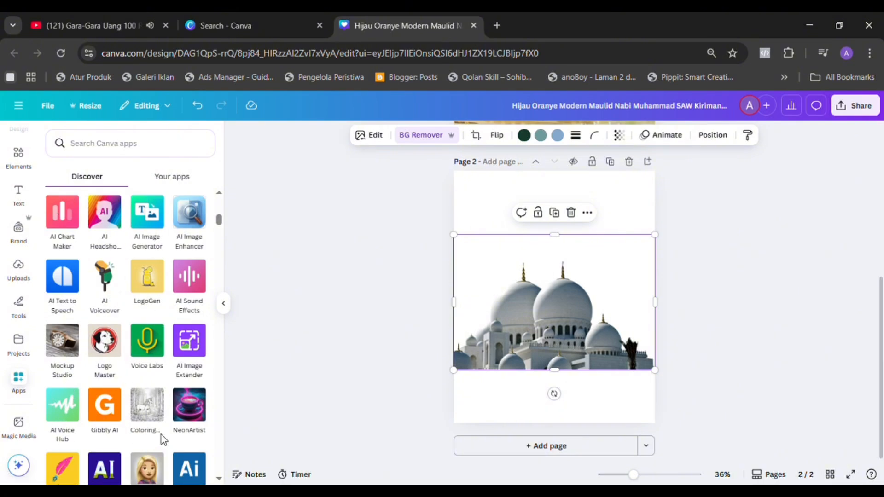
{"action": "scroll", "coordinate": [121, 434], "scroll_direction": "down", "scroll_amount": 3}
{"action": "scroll", "coordinate": [121, 435], "scroll_direction": "down", "scroll_amount": 2}
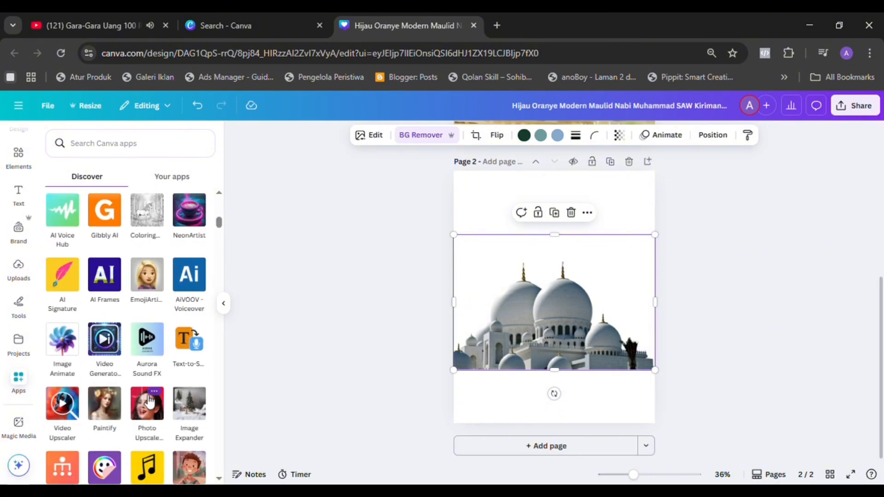
{"action": "scroll", "coordinate": [144, 404], "scroll_direction": "down", "scroll_amount": 10}
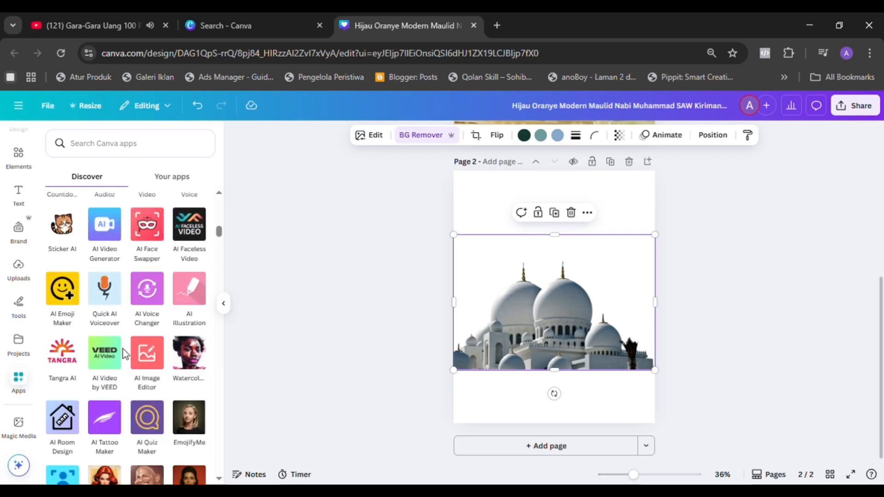
{"action": "scroll", "coordinate": [128, 377], "scroll_direction": "down", "scroll_amount": 15}
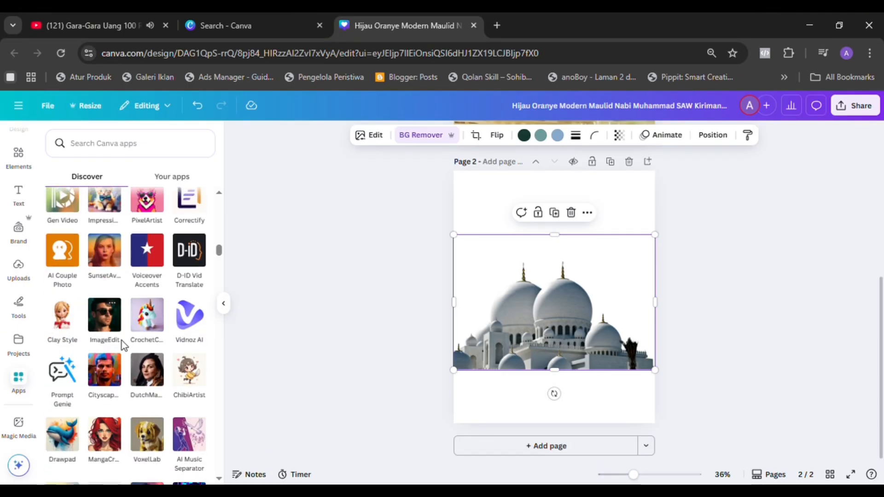
{"action": "scroll", "coordinate": [124, 374], "scroll_direction": "down", "scroll_amount": 15}
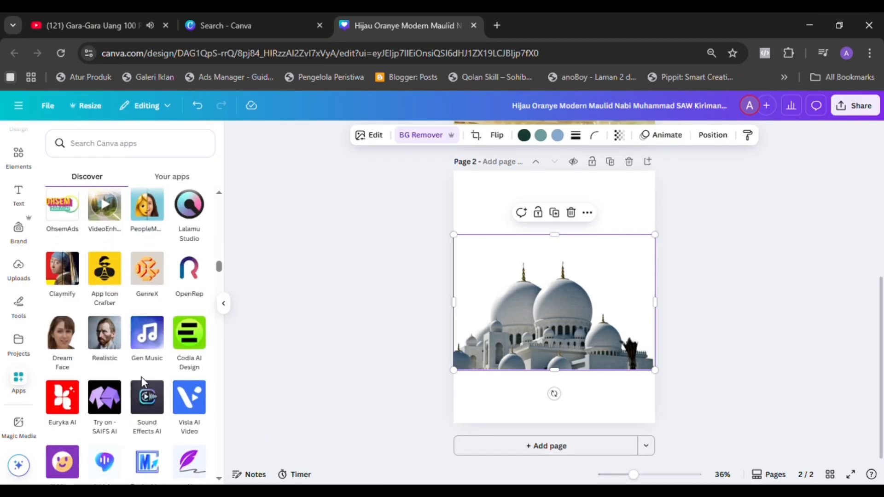
{"action": "scroll", "coordinate": [133, 363], "scroll_direction": "down", "scroll_amount": 15}
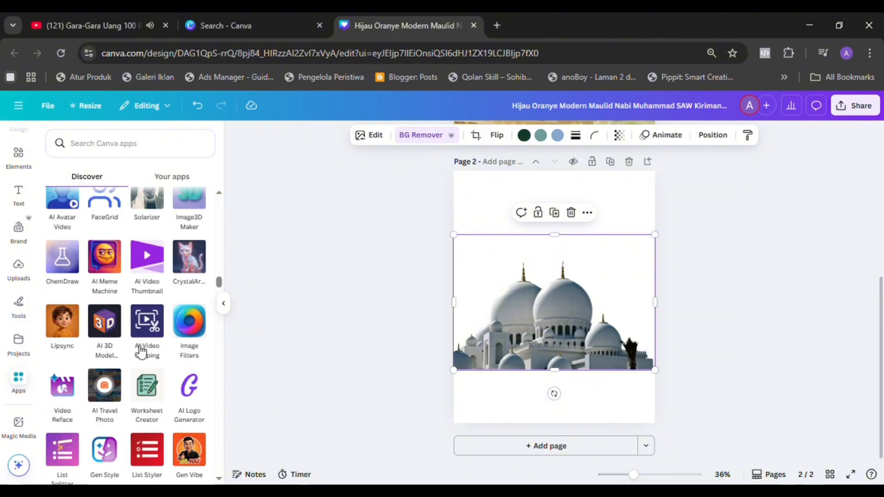
{"action": "scroll", "coordinate": [125, 311], "scroll_direction": "up", "scroll_amount": 5}
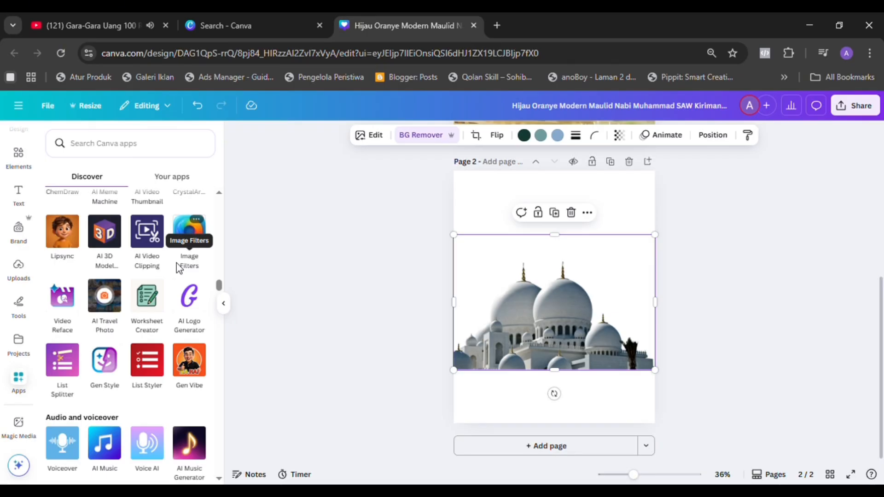
Deselect the mosque cutout and view the Maulid Nabi template design on page 1
{"action": "left_click", "coordinate": [314, 208]}
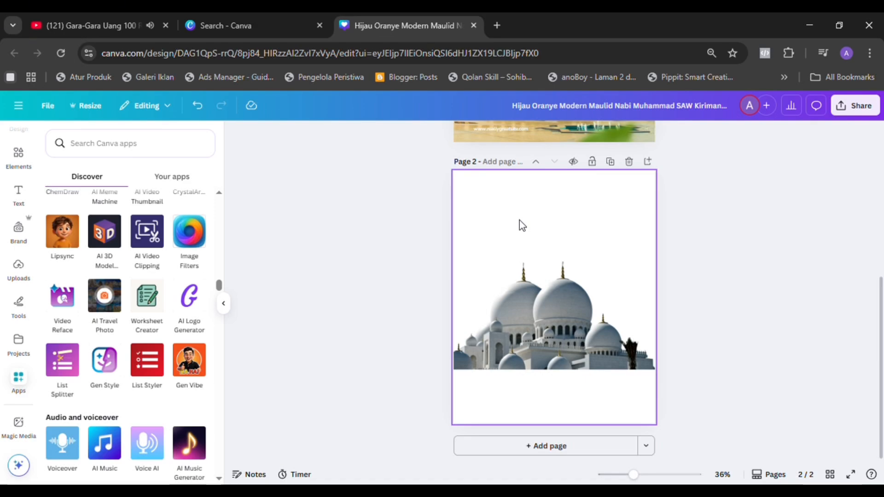
{"action": "scroll", "coordinate": [519, 220], "scroll_direction": "up", "scroll_amount": 3}
{"action": "scroll", "coordinate": [534, 244], "scroll_direction": "up", "scroll_amount": 3}
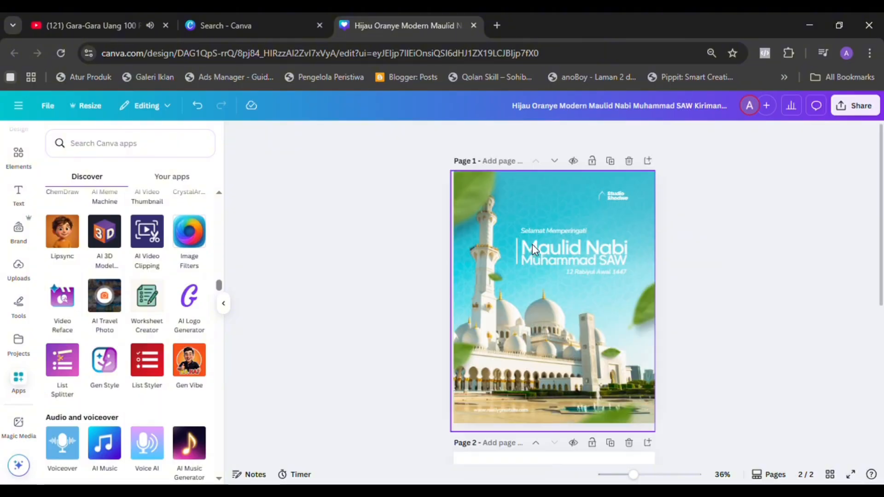
Erase the tall minaret from the mosque cutout on page 1 by selecting its area and applying Magic Eraser
{"action": "left_click", "coordinate": [559, 202]}
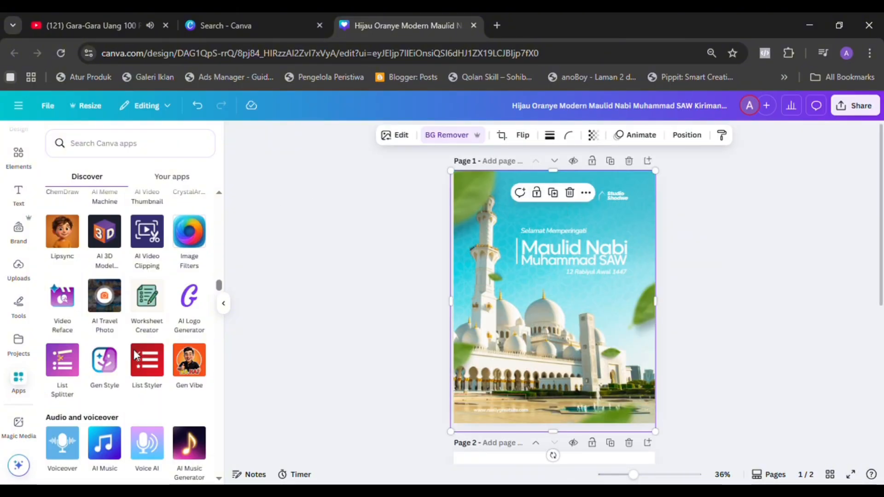
{"action": "left_click", "coordinate": [401, 135]}
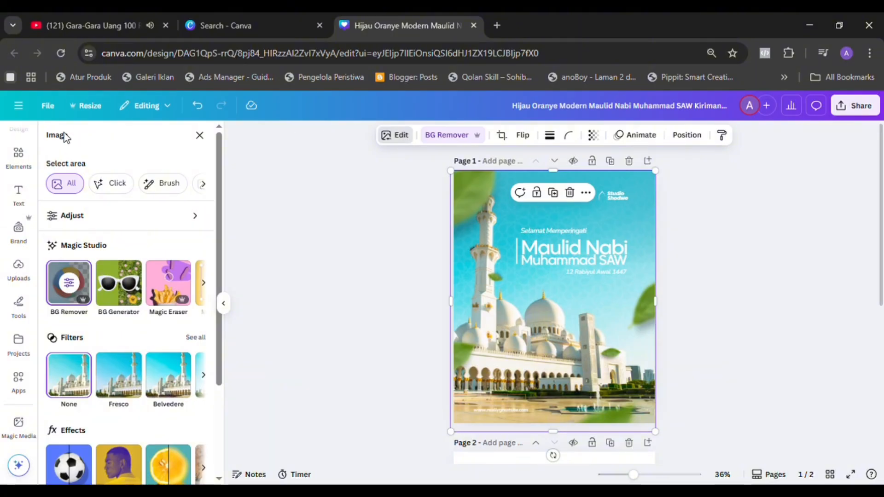
{"action": "left_click", "coordinate": [117, 184]}
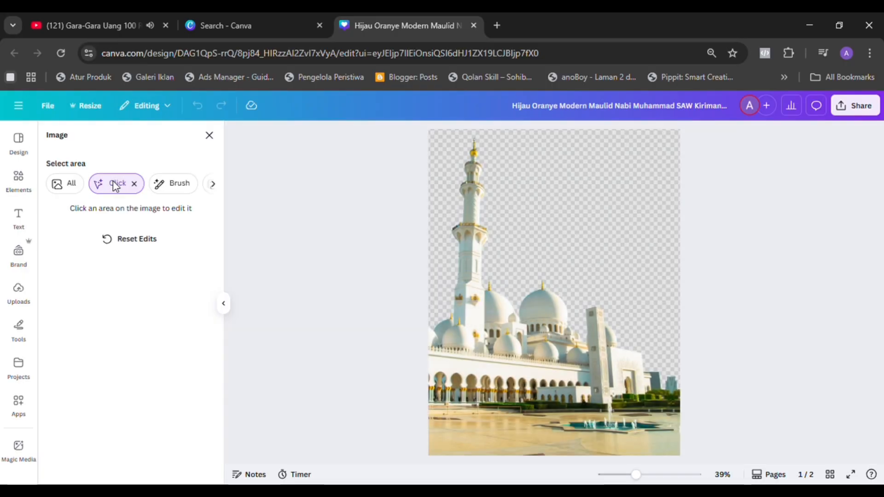
{"action": "left_click", "coordinate": [458, 290]}
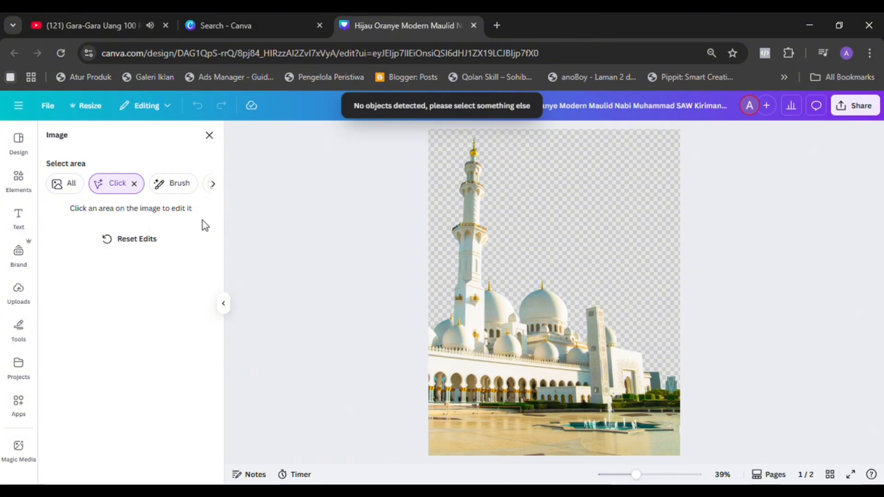
{"action": "left_click", "coordinate": [468, 217]}
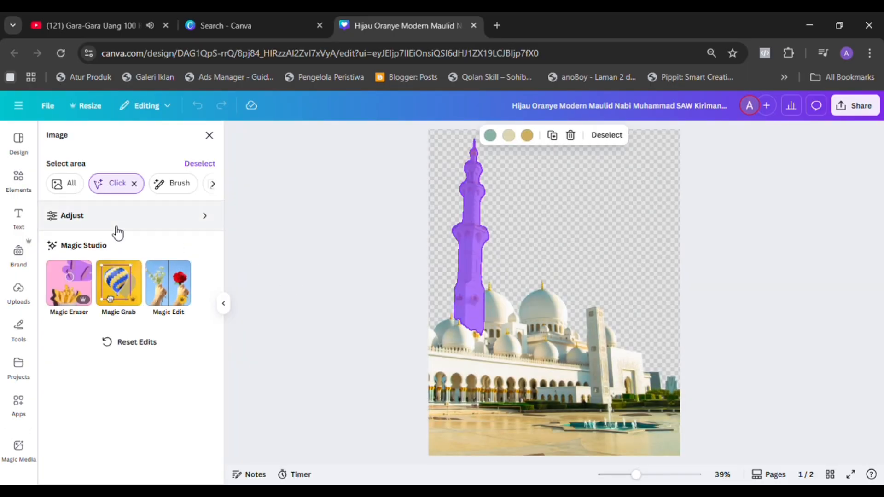
{"action": "left_click", "coordinate": [82, 292]}
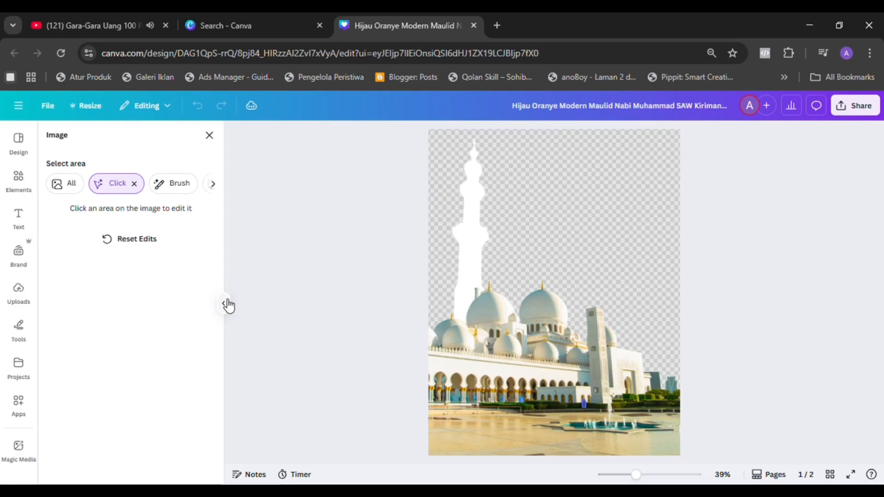
{"action": "left_click", "coordinate": [210, 136]}
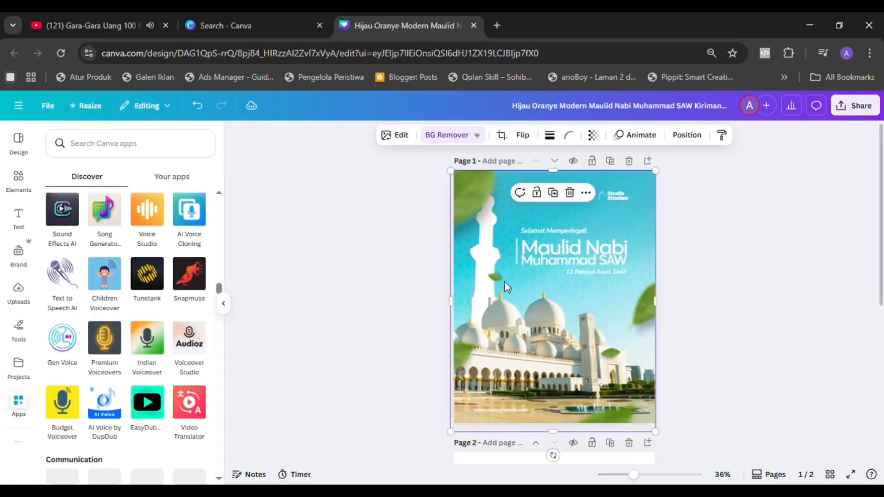
Delete the upper overlay graphic and the background photo behind the mosque on page 1, and reposition the mosque cutout slightly above the page's lower edge
{"action": "left_click_drag", "start_coordinate": [521, 334], "coordinate": [579, 341]}
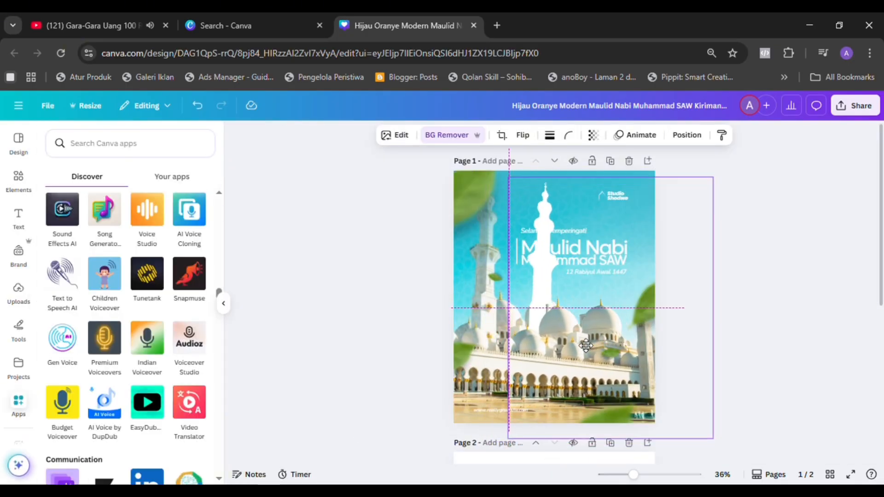
{"action": "left_click", "coordinate": [486, 306]}
{"action": "left_click", "coordinate": [479, 358]}
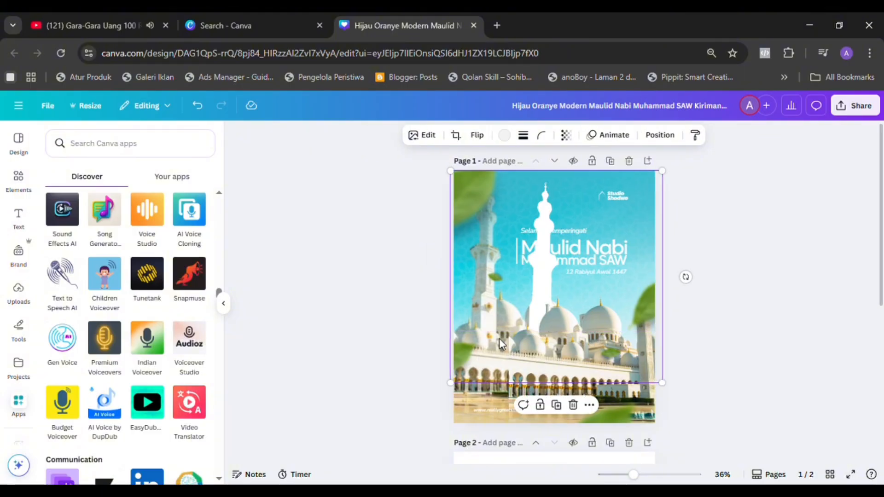
{"action": "left_click", "coordinate": [573, 404]}
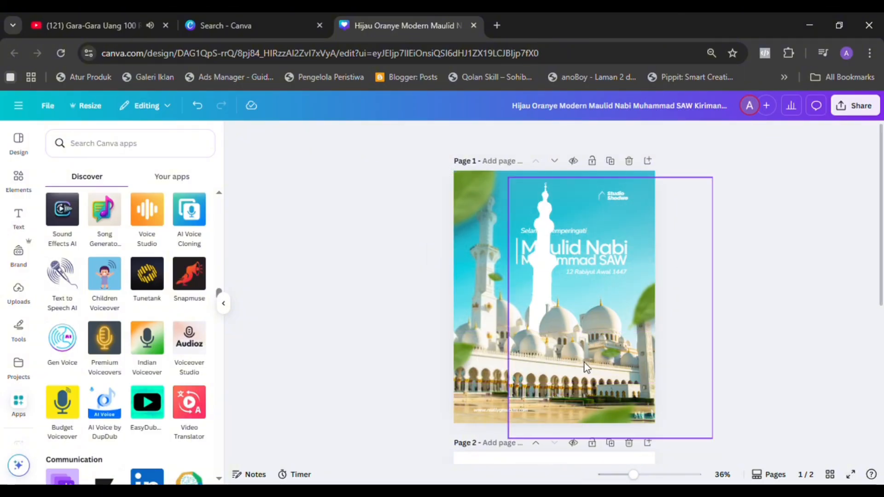
{"action": "left_click", "coordinate": [491, 374]}
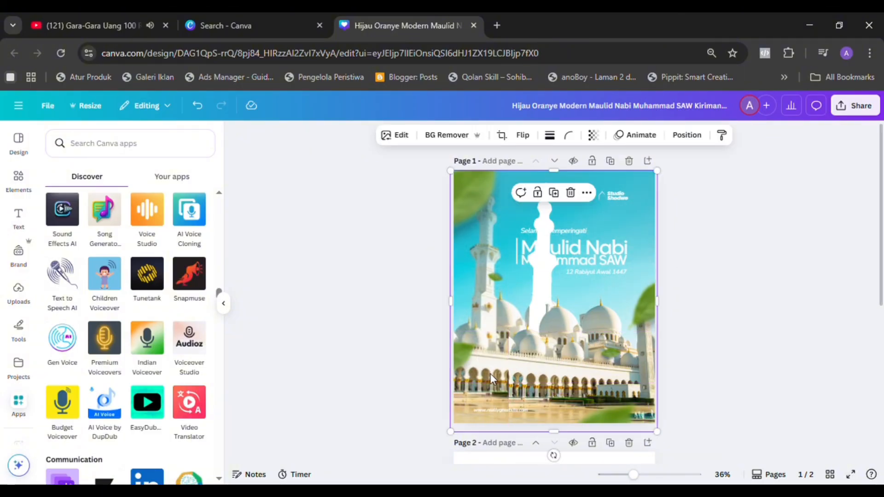
{"action": "left_click", "coordinate": [571, 194]}
{"action": "left_click_drag", "start_coordinate": [552, 377], "coordinate": [519, 325]}
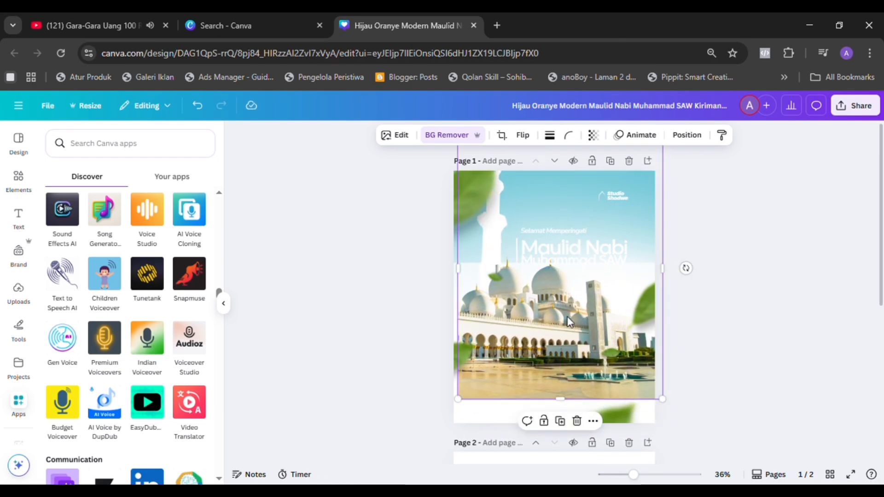
{"action": "left_click", "coordinate": [751, 253]}
Remove the spire on the left large dome of page 2's mosque cutout by brushing over it at size 40 and deleting the selected area
{"action": "scroll", "coordinate": [733, 250], "scroll_direction": "down", "scroll_amount": 6}
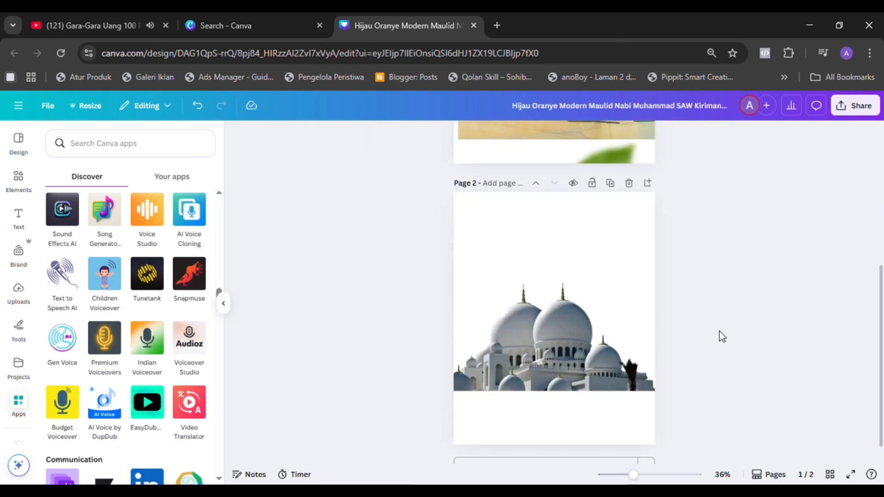
{"action": "left_click", "coordinate": [534, 314]}
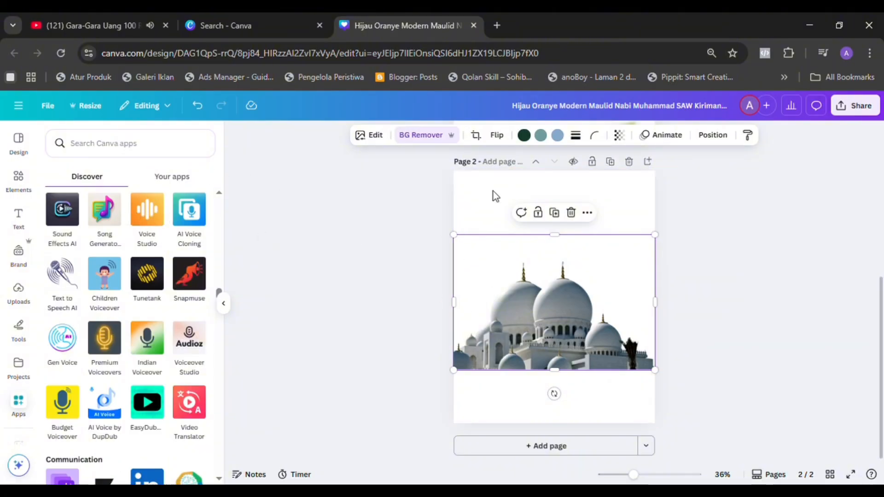
{"action": "left_click", "coordinate": [373, 136]}
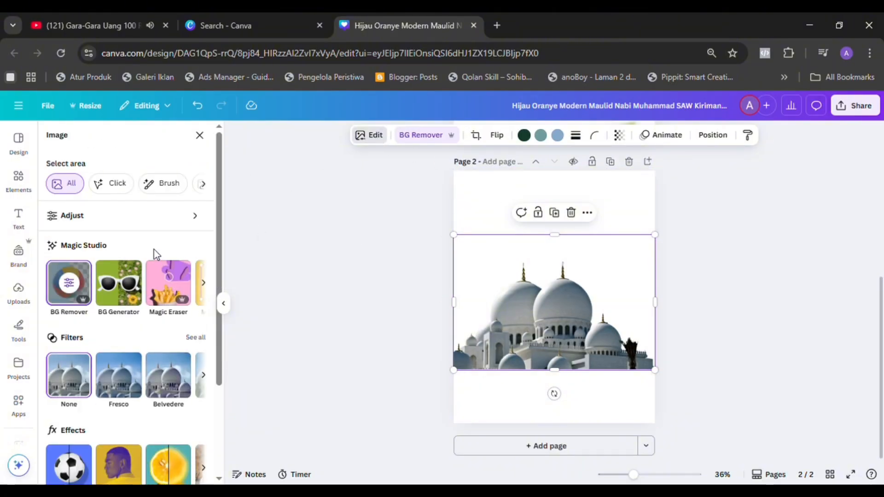
{"action": "left_click", "coordinate": [155, 186]}
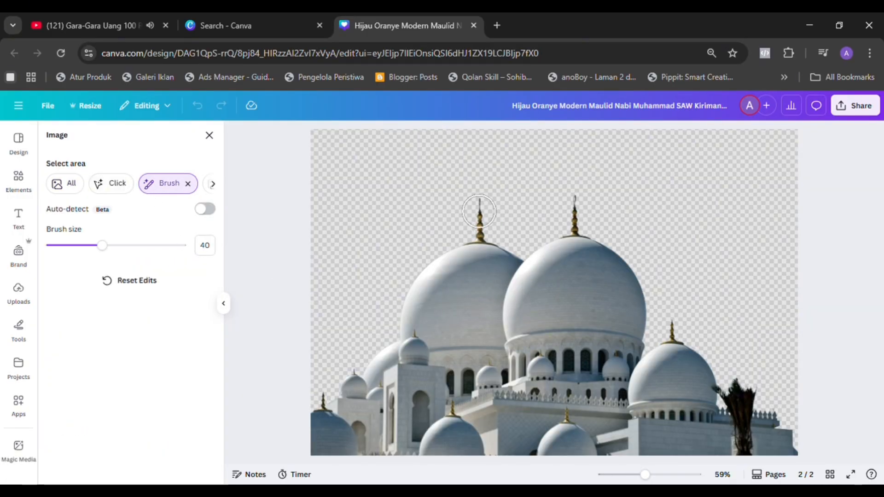
{"action": "left_click_drag", "start_coordinate": [479, 211], "coordinate": [478, 223]}
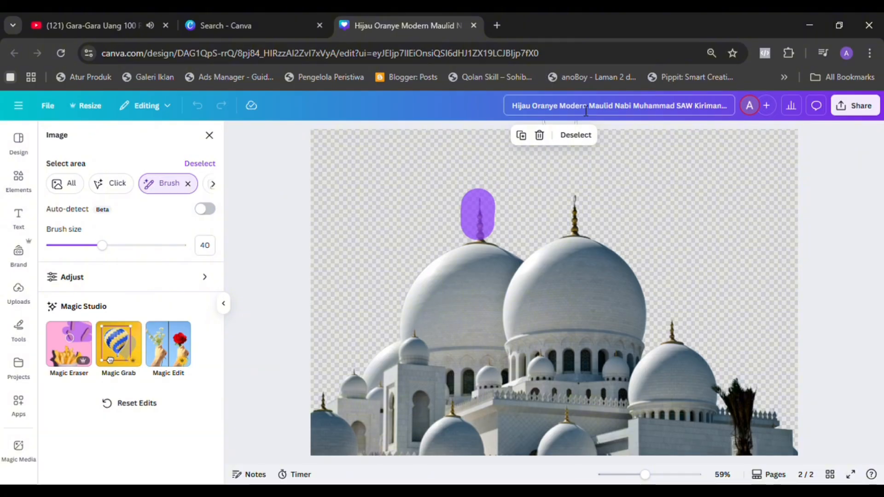
{"action": "left_click", "coordinate": [539, 136]}
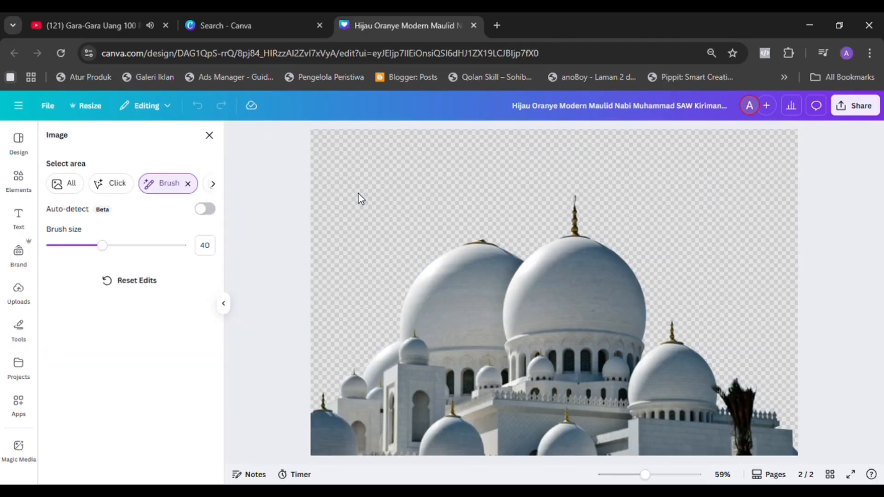
{"action": "left_click", "coordinate": [210, 137]}
{"action": "left_click", "coordinate": [349, 292]}
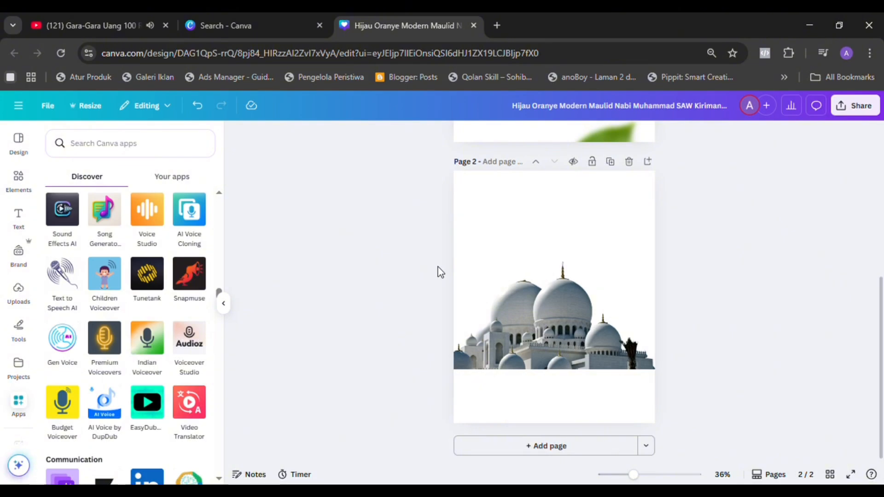
Look through the area selection options for editing the page 2 mosque cutout, including Foreground and Background
{"action": "left_click", "coordinate": [529, 333]}
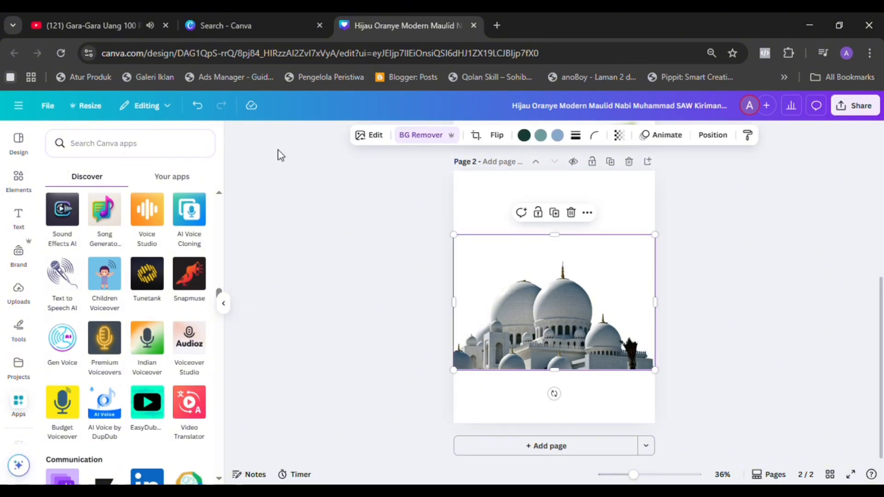
{"action": "left_click", "coordinate": [363, 136]}
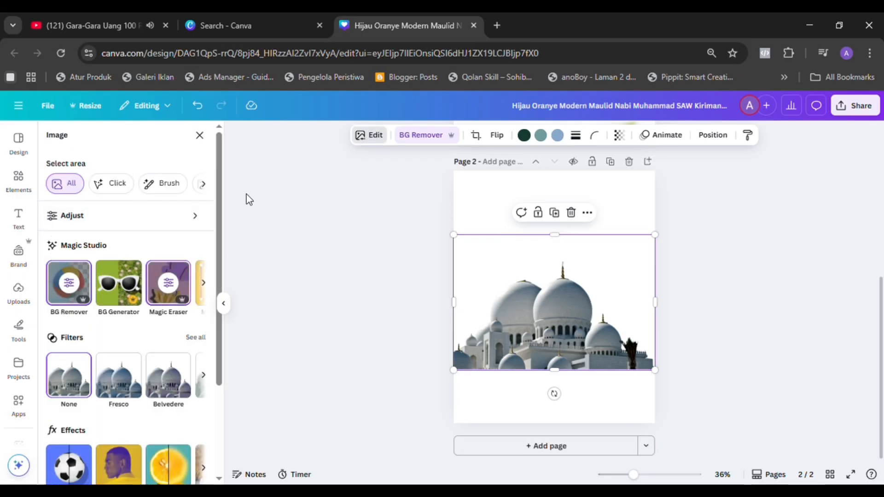
{"action": "left_click", "coordinate": [202, 183]}
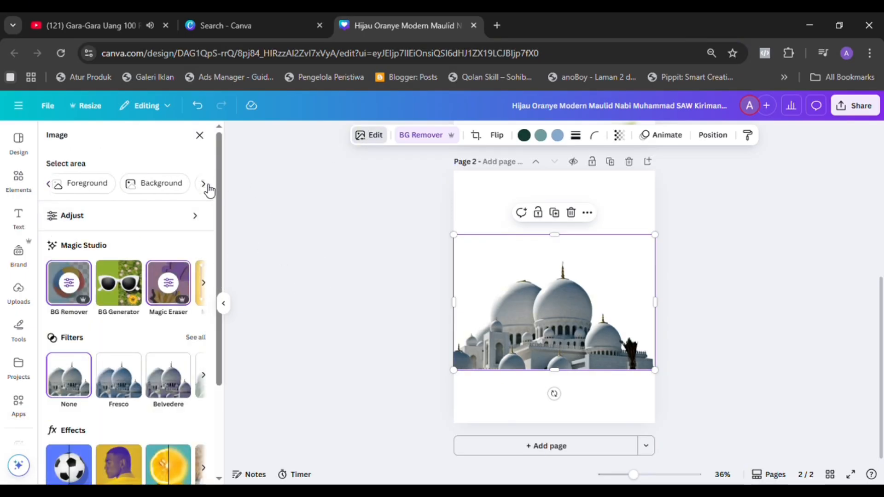
{"action": "left_click", "coordinate": [51, 184]}
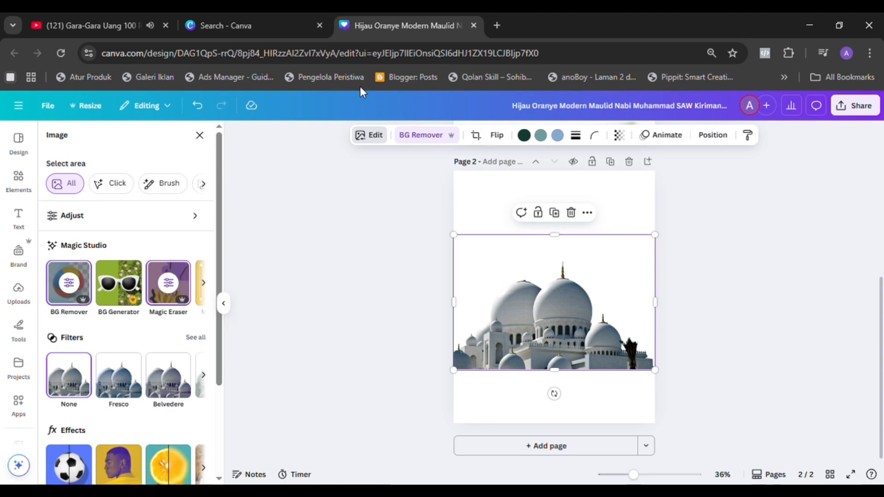
Return to the Canva template search, close the template preview and remove the Instagram Post filter
{"action": "left_click", "coordinate": [254, 29]}
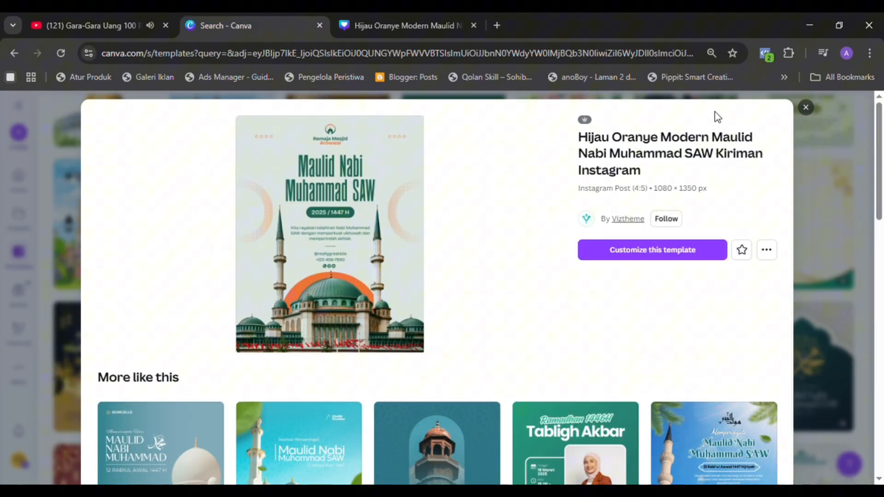
{"action": "left_click", "coordinate": [815, 118]}
{"action": "scroll", "coordinate": [759, 221], "scroll_direction": "up", "scroll_amount": 10}
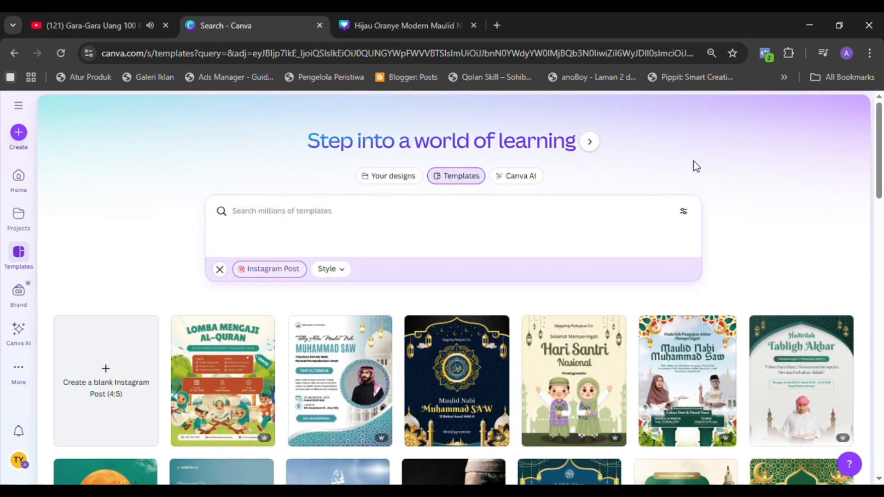
{"action": "left_click", "coordinate": [220, 269]}
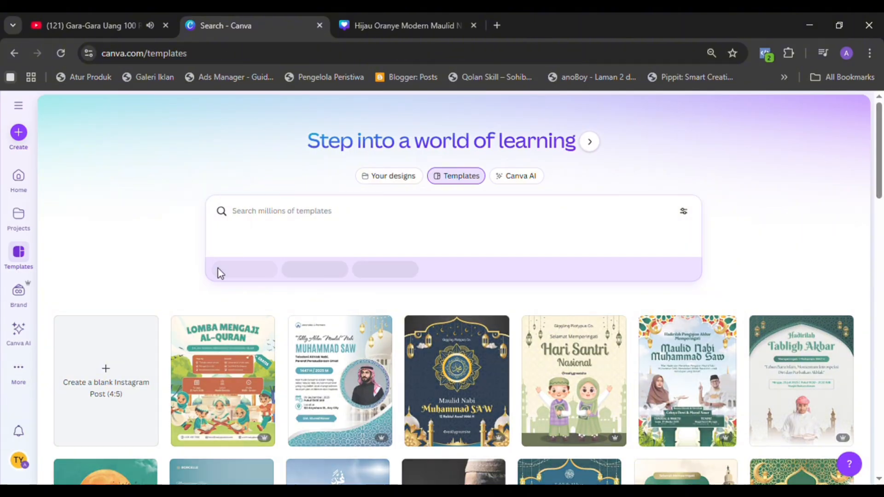